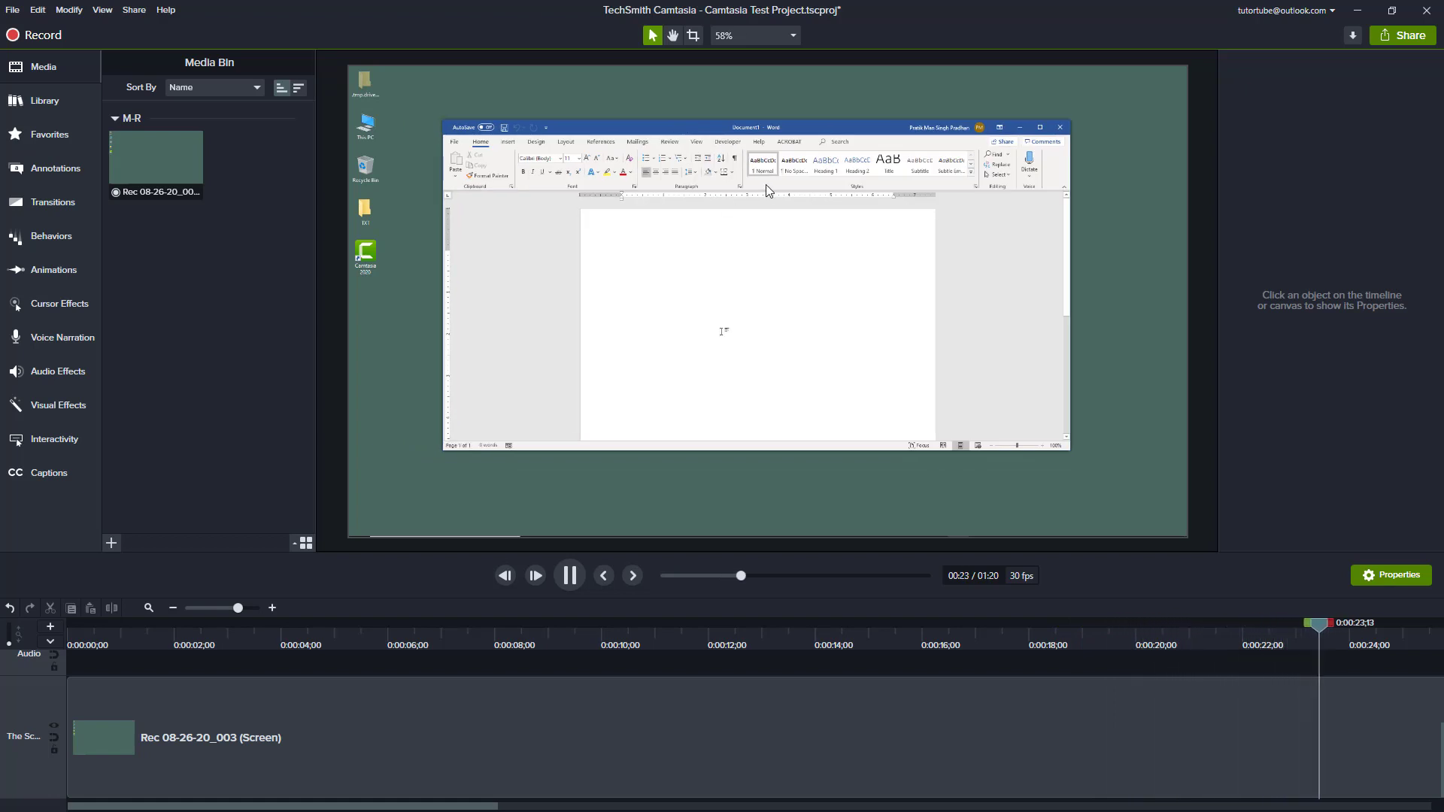
Scrub the preview playhead back to 0:00:18;17, leaving playback paused there
{"action": "left_click", "coordinate": [1209, 644]}
{"action": "left_click", "coordinate": [1210, 641]}
{"action": "left_click_drag", "start_coordinate": [1238, 624], "coordinate": [1060, 643]}
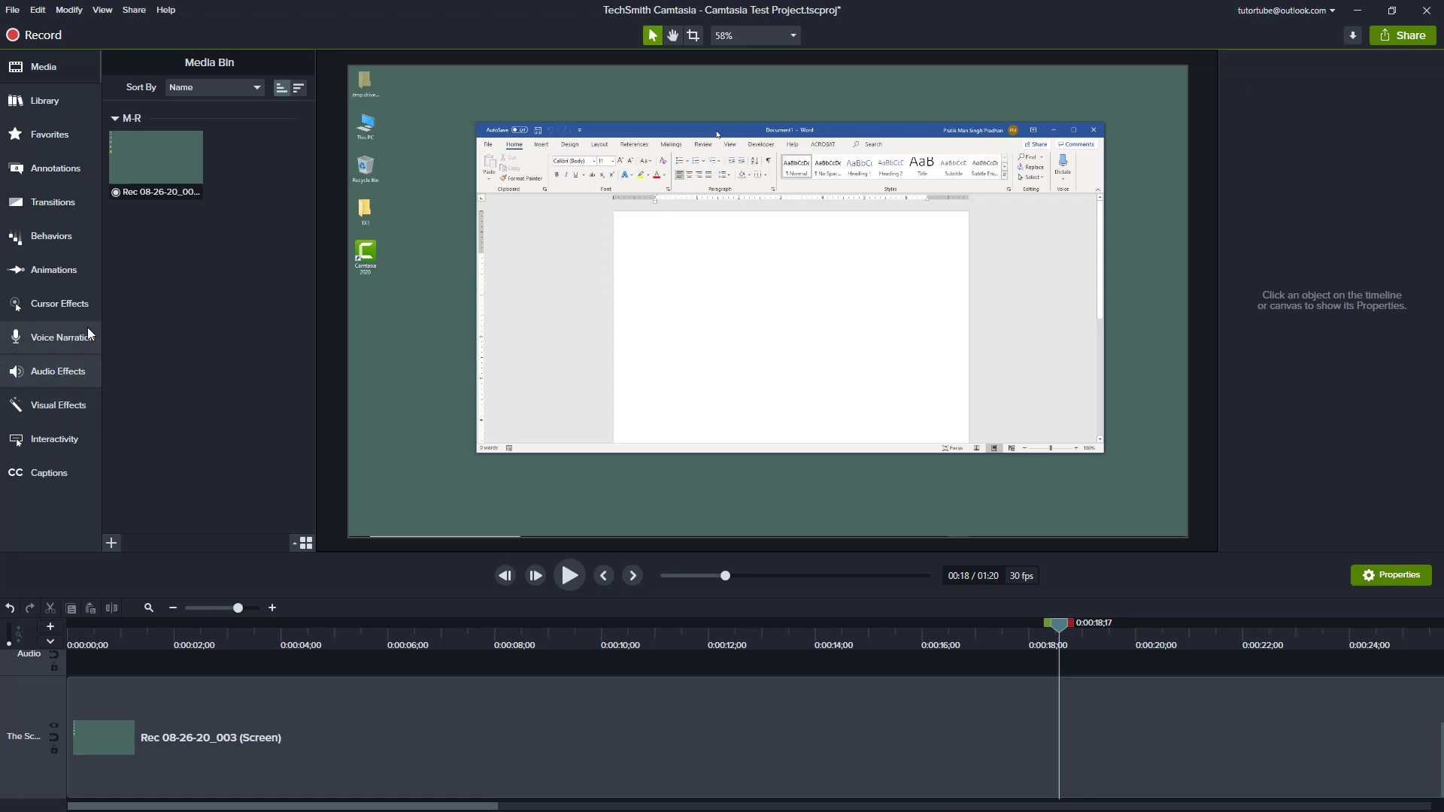
Open Cursor Effects, compare the Right Click effects, then return to the Left Click effects
{"action": "left_click", "coordinate": [42, 303]}
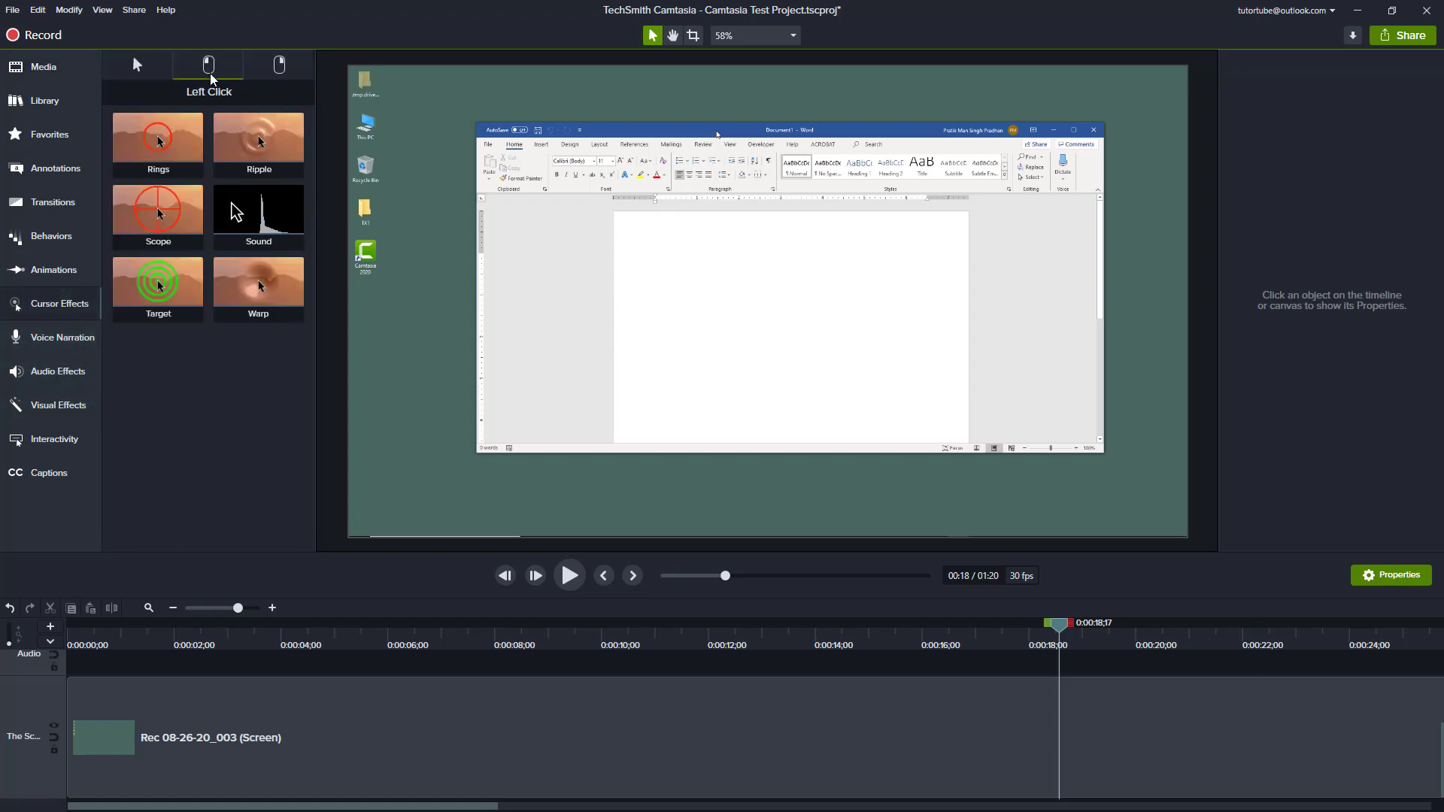
{"action": "left_click", "coordinate": [279, 73]}
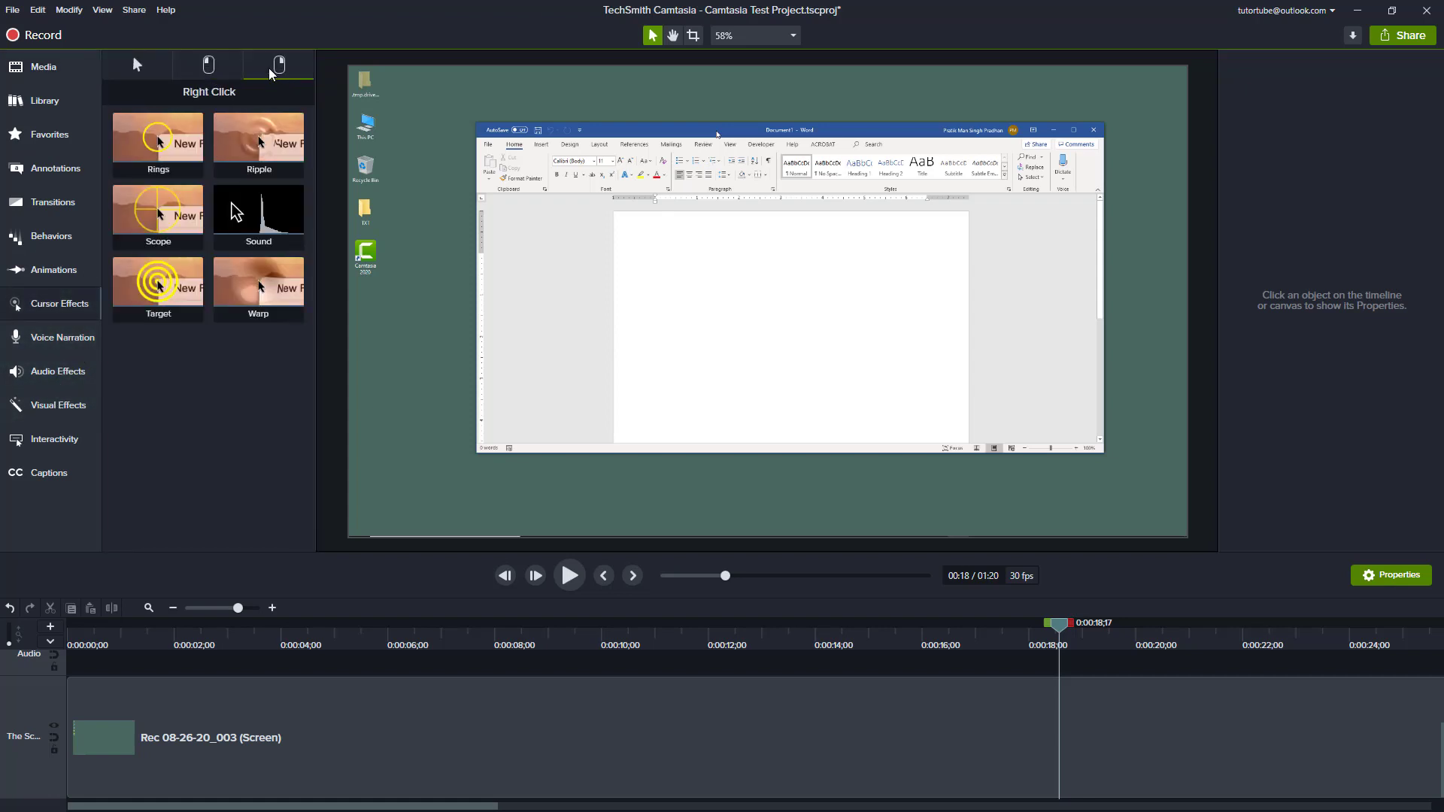
{"action": "left_click", "coordinate": [213, 68]}
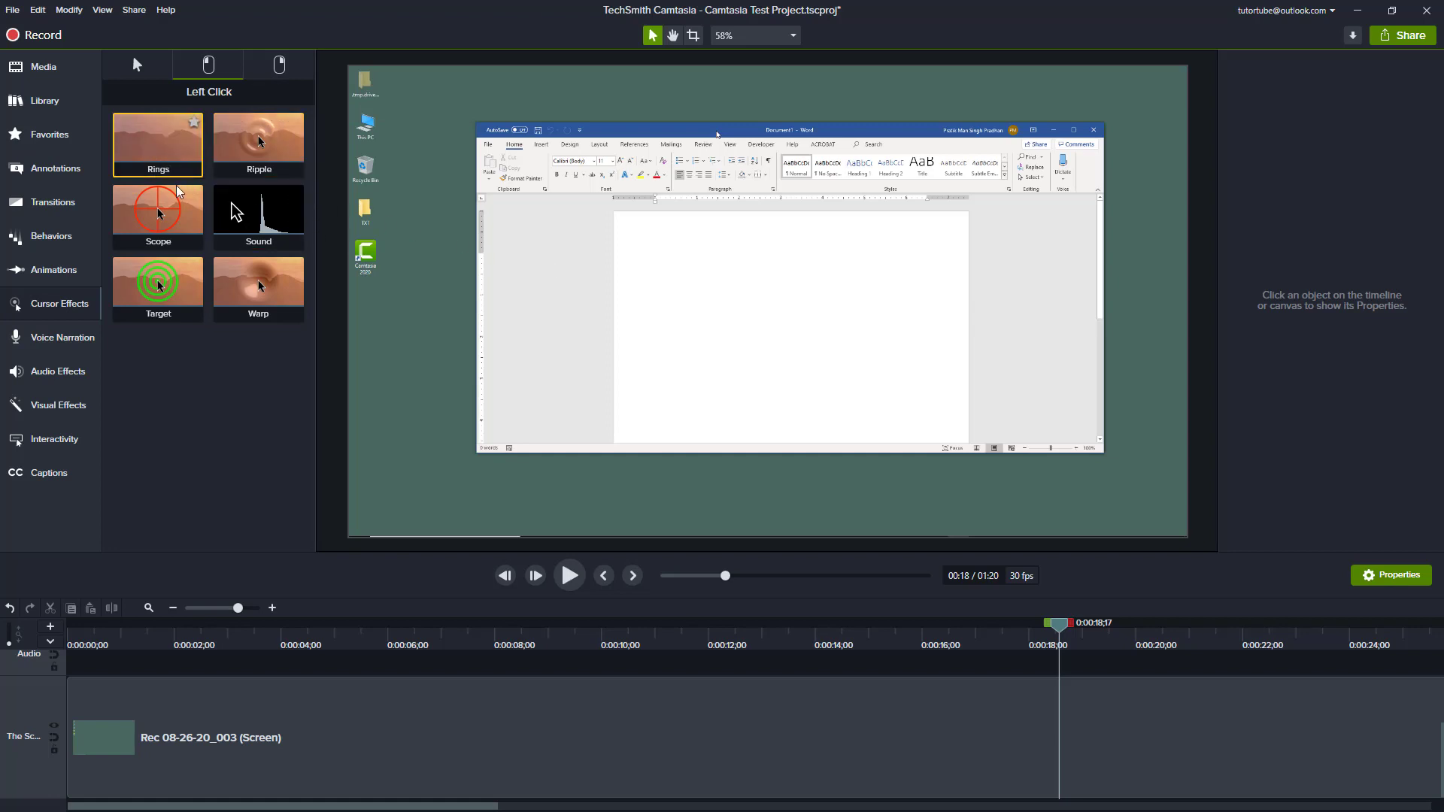
Apply Rings to the Rec 08-26-20_003 clip and preview it from about 0:31
{"action": "left_click_drag", "start_coordinate": [162, 151], "coordinate": [1009, 713]}
{"action": "key", "text": "space"}
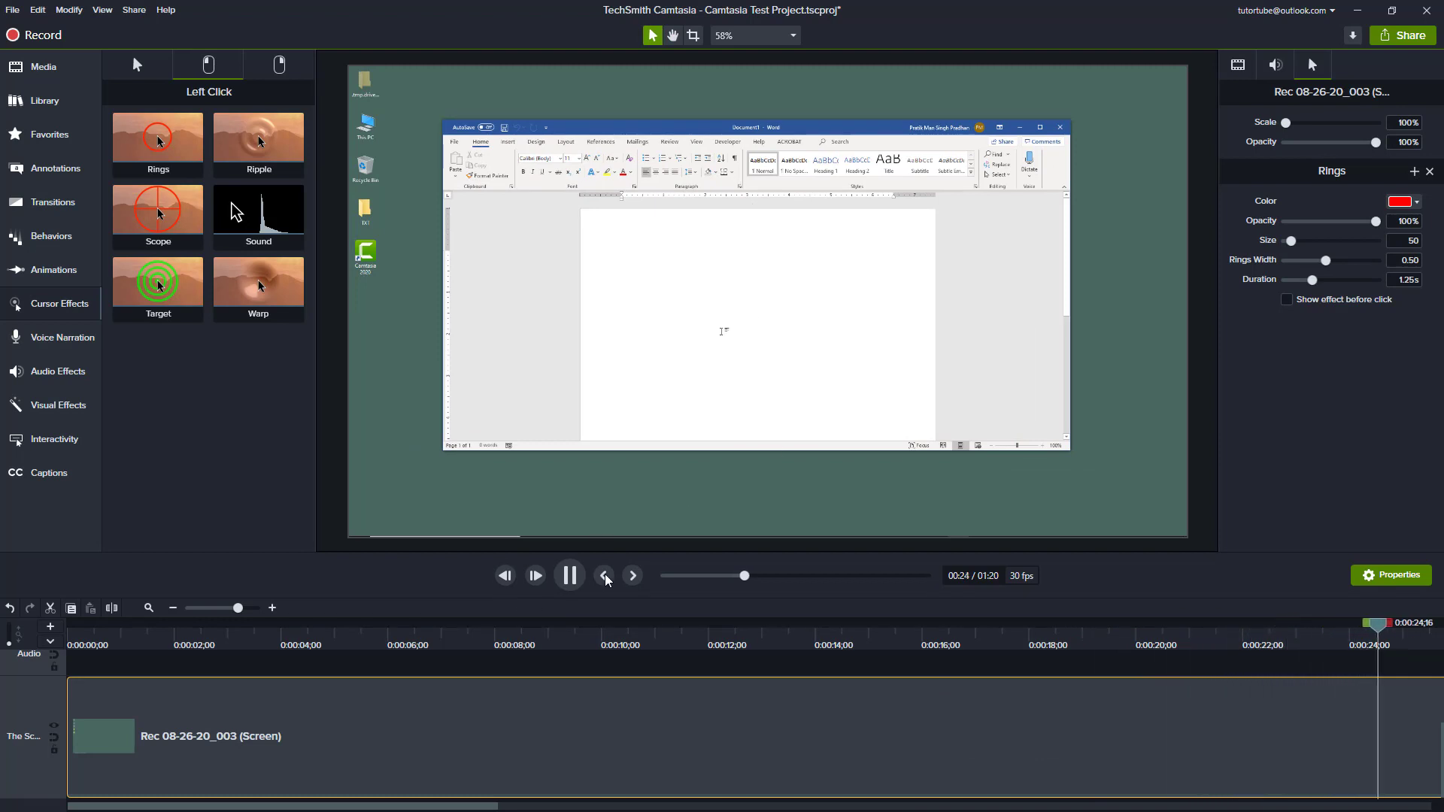
{"action": "left_click", "coordinate": [390, 638]}
{"action": "left_click_drag", "start_coordinate": [388, 635], "coordinate": [430, 639]}
{"action": "key", "text": "space"}
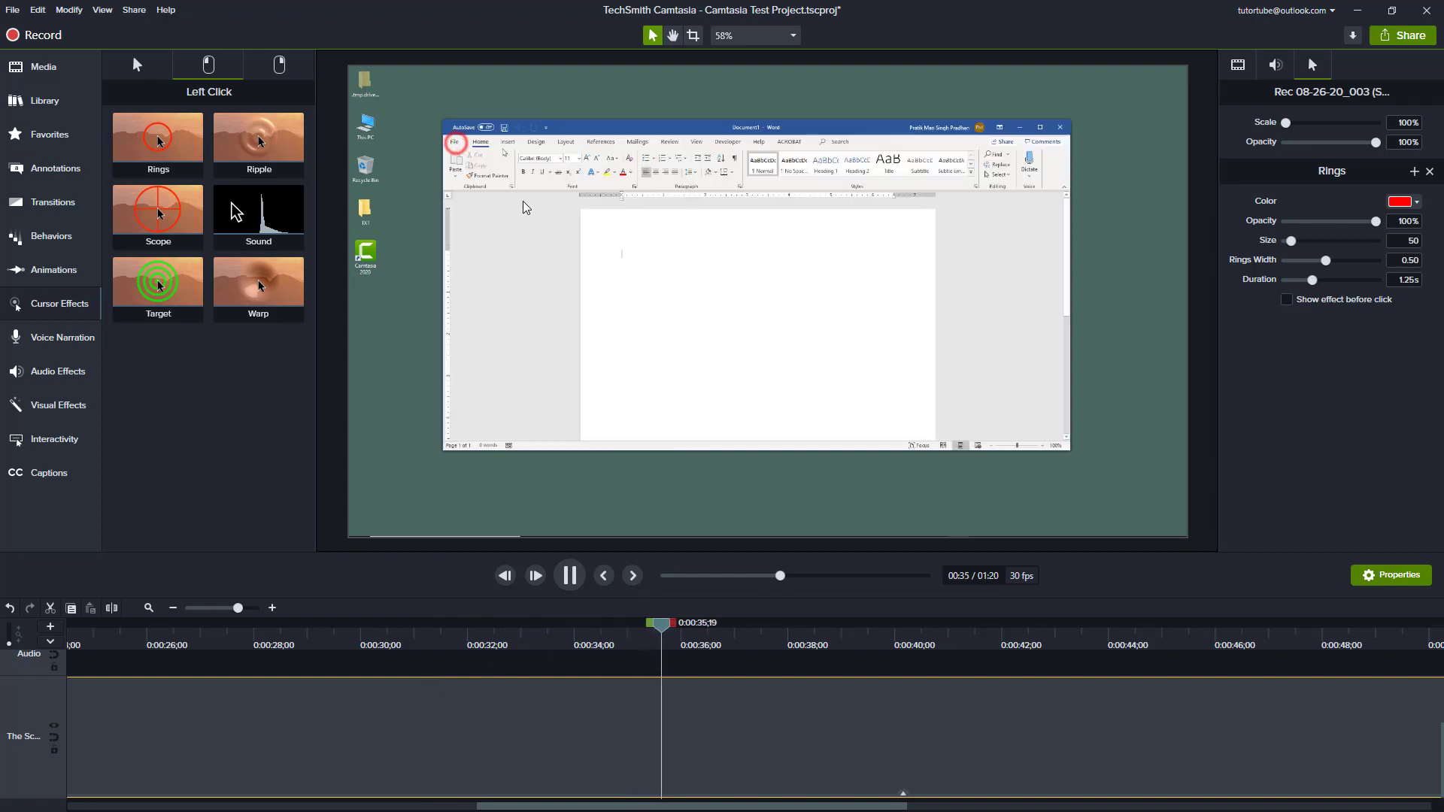
On a frame showing a click ring, make the rings green and enlarge them to size 256
{"action": "left_click", "coordinate": [539, 206]}
{"action": "left_click_drag", "start_coordinate": [687, 630], "coordinate": [656, 628]}
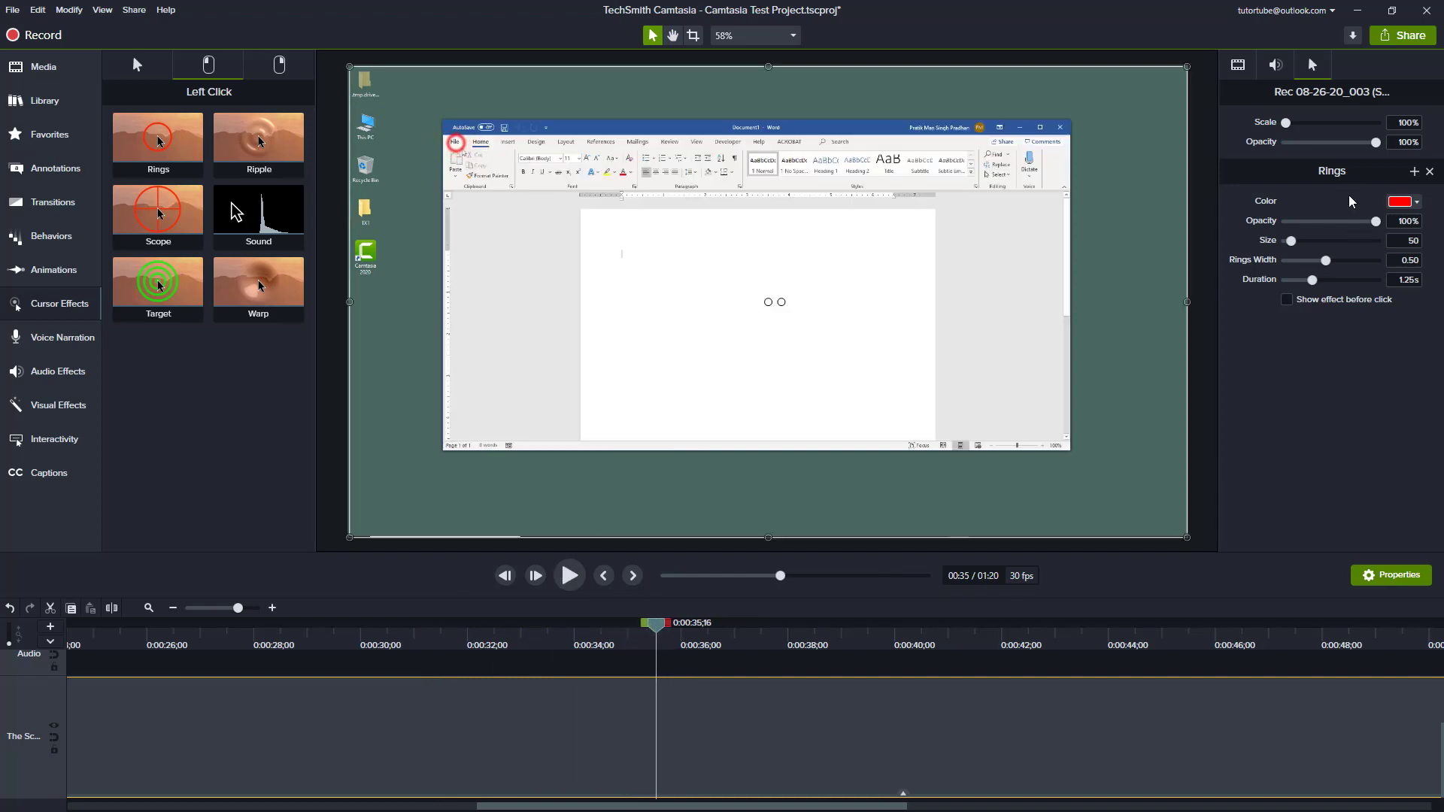
{"action": "left_click", "coordinate": [1401, 202]}
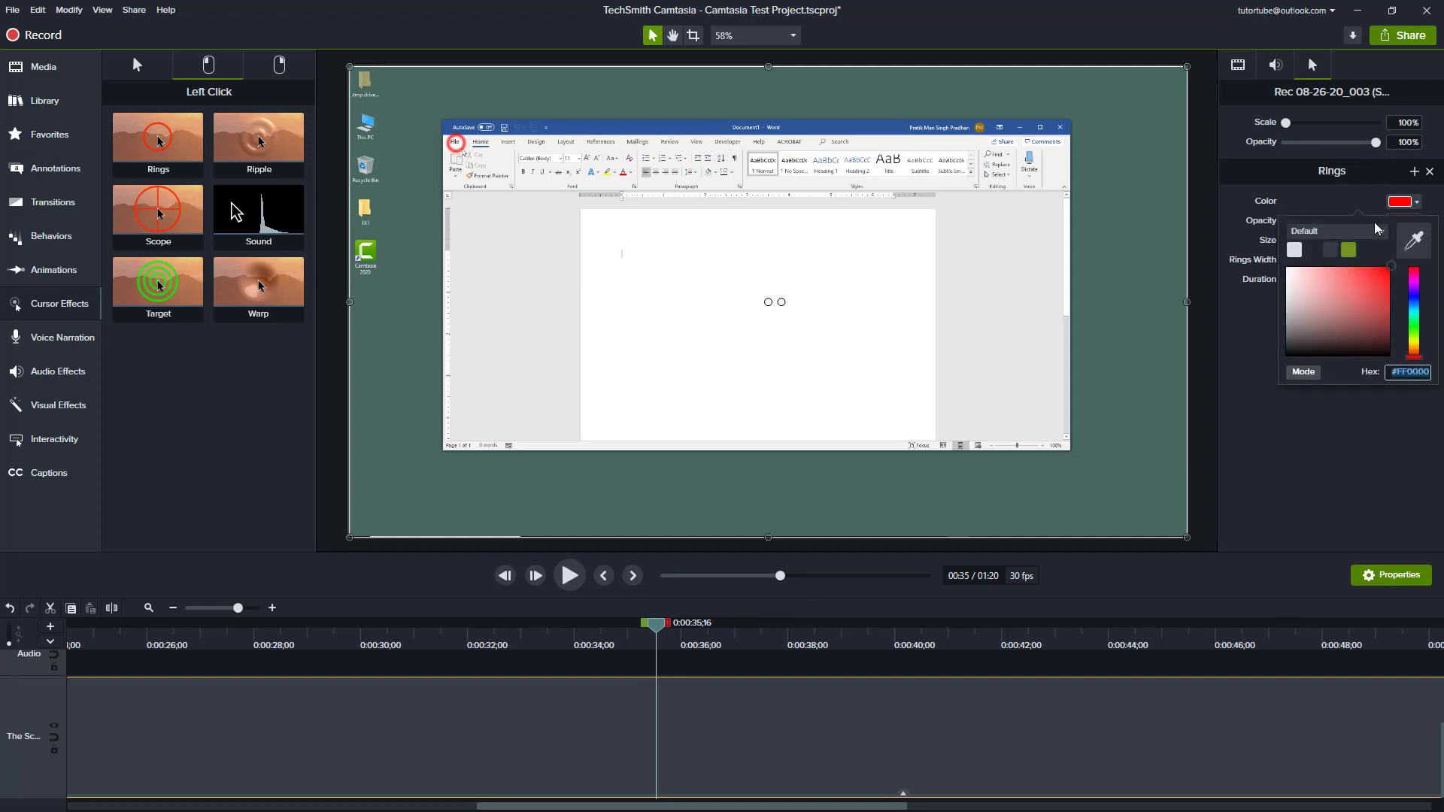
{"action": "left_click", "coordinate": [1349, 250]}
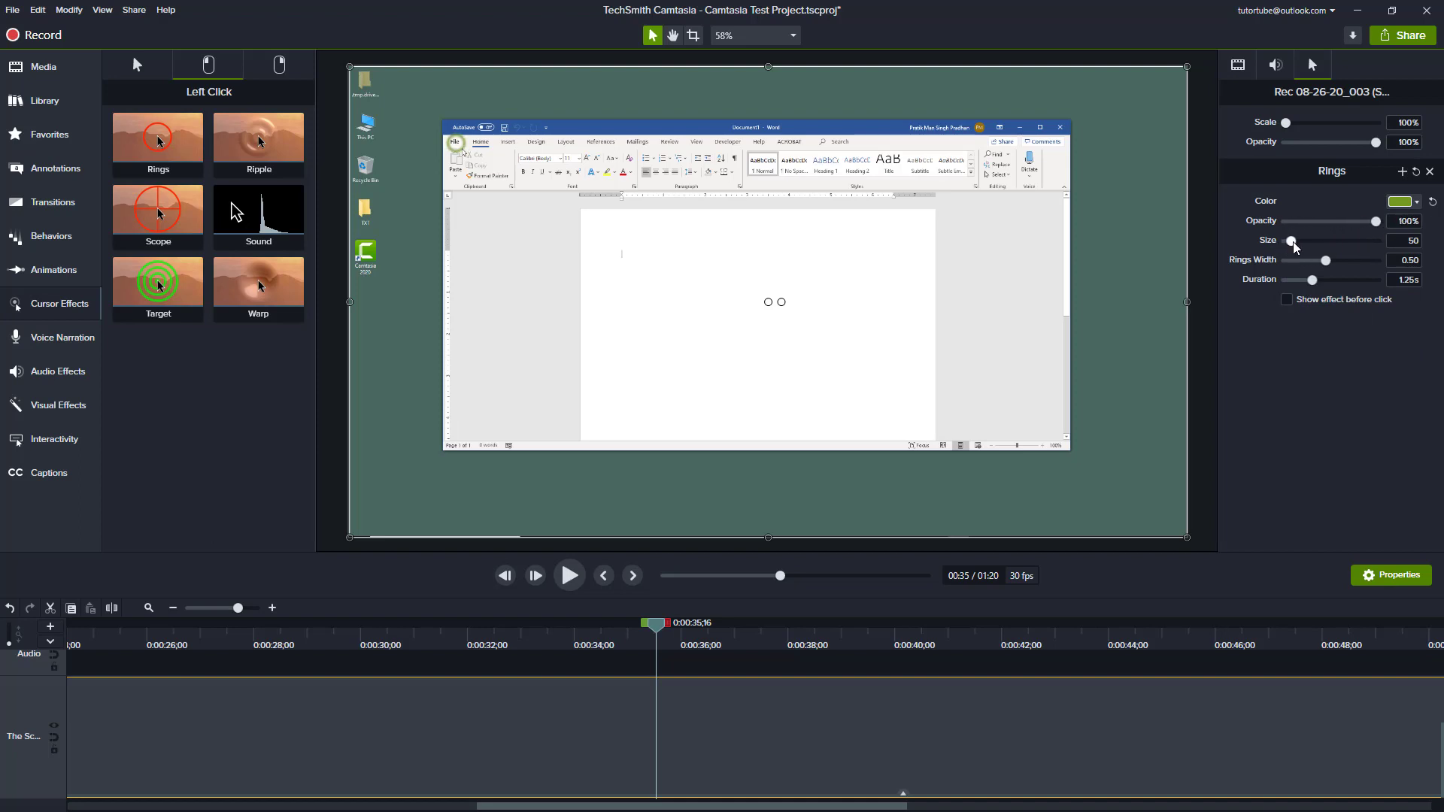
{"action": "left_click_drag", "start_coordinate": [1292, 242], "coordinate": [1290, 287]}
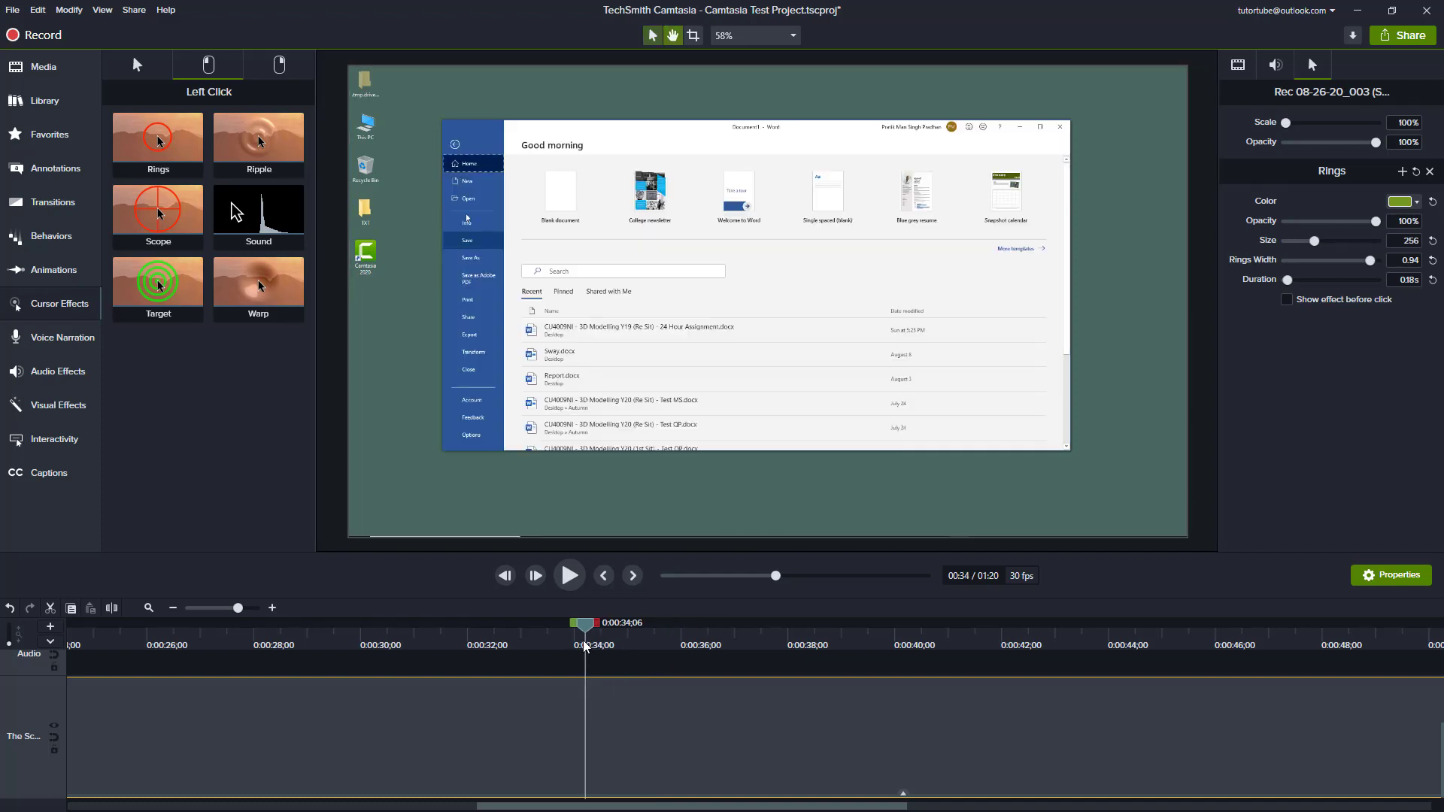
Preview the green rings, then enable 'Show effect before click' and play again to check
{"action": "key", "text": "space"}
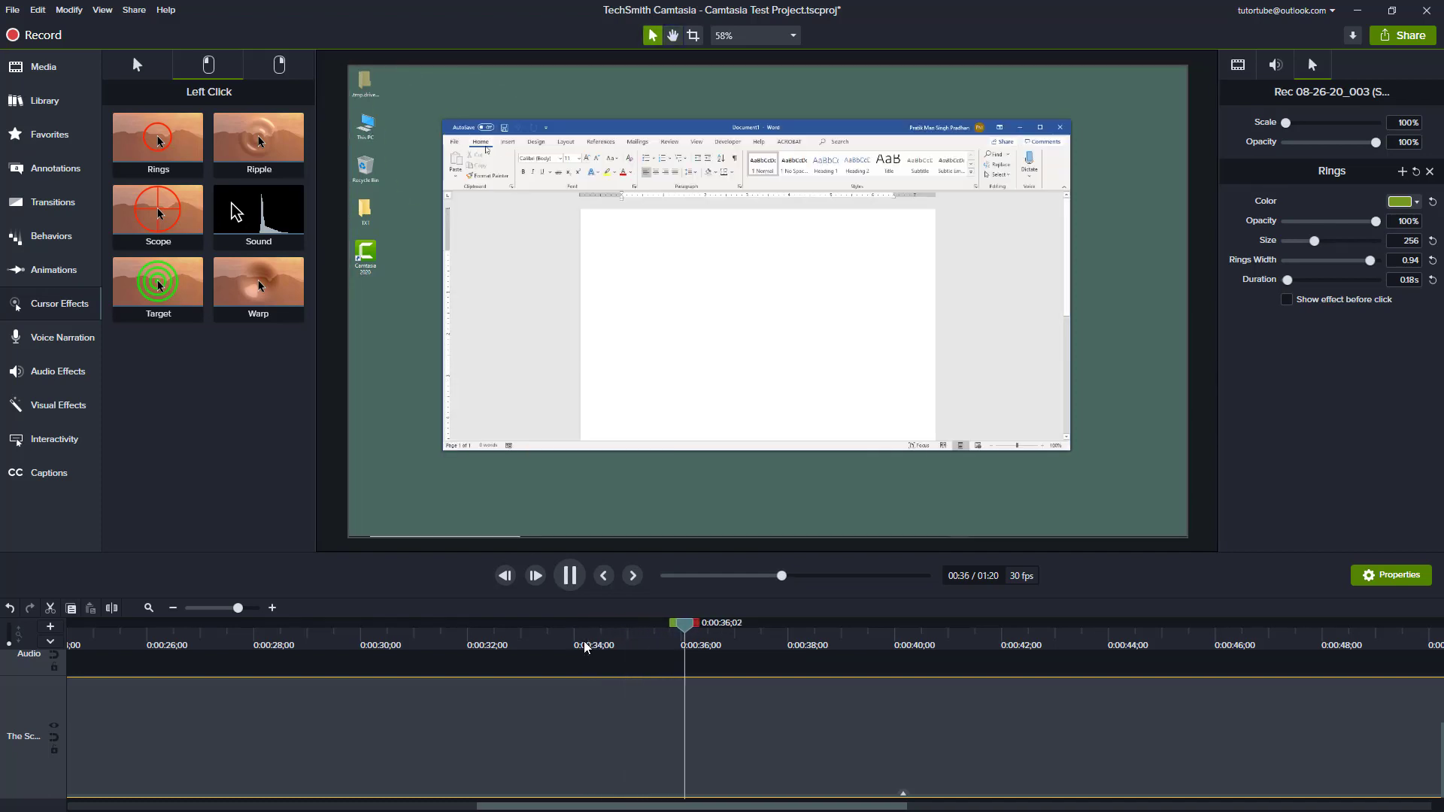
{"action": "key", "text": "space"}
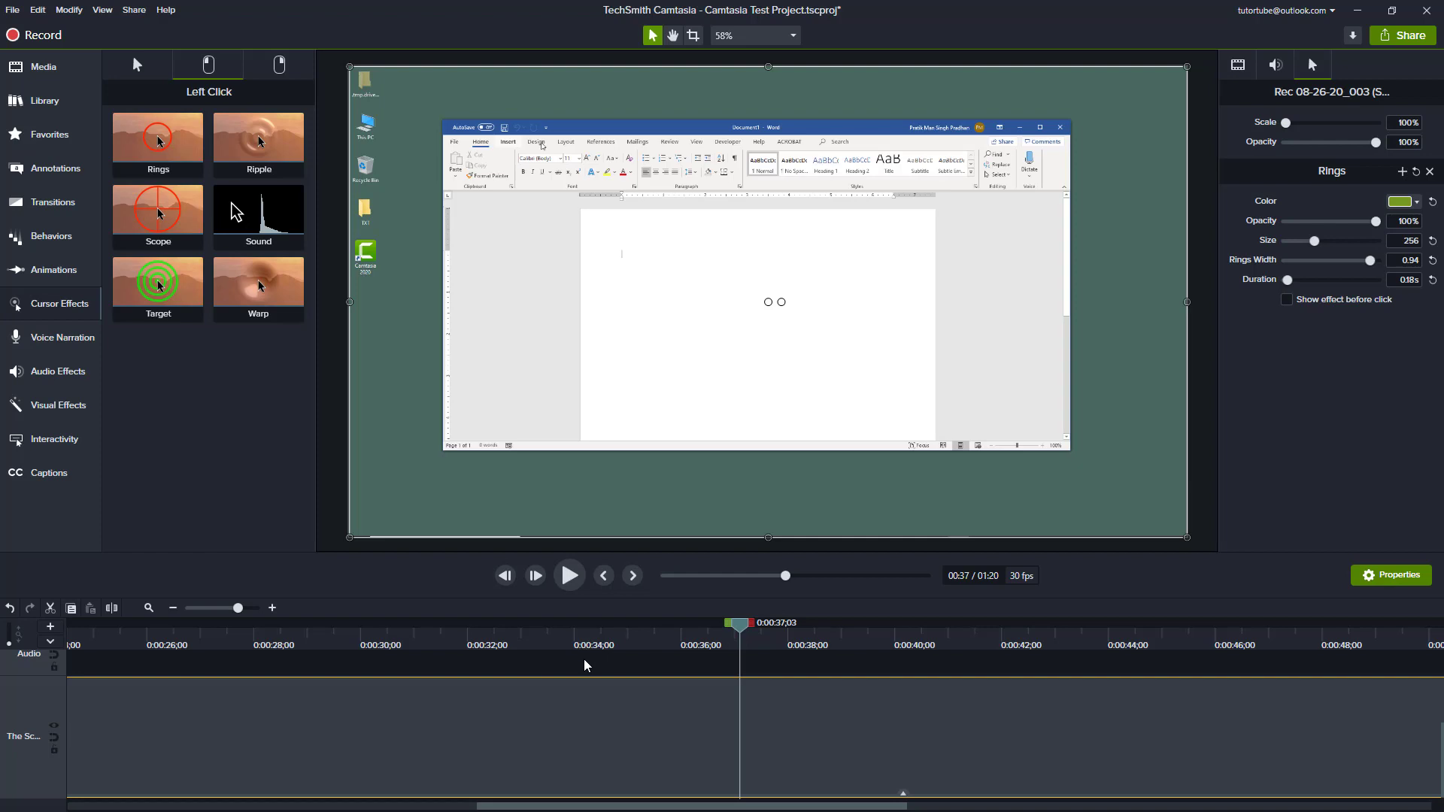
{"action": "left_click", "coordinate": [1316, 299]}
{"action": "left_click", "coordinate": [635, 641]}
{"action": "key", "text": "space"}
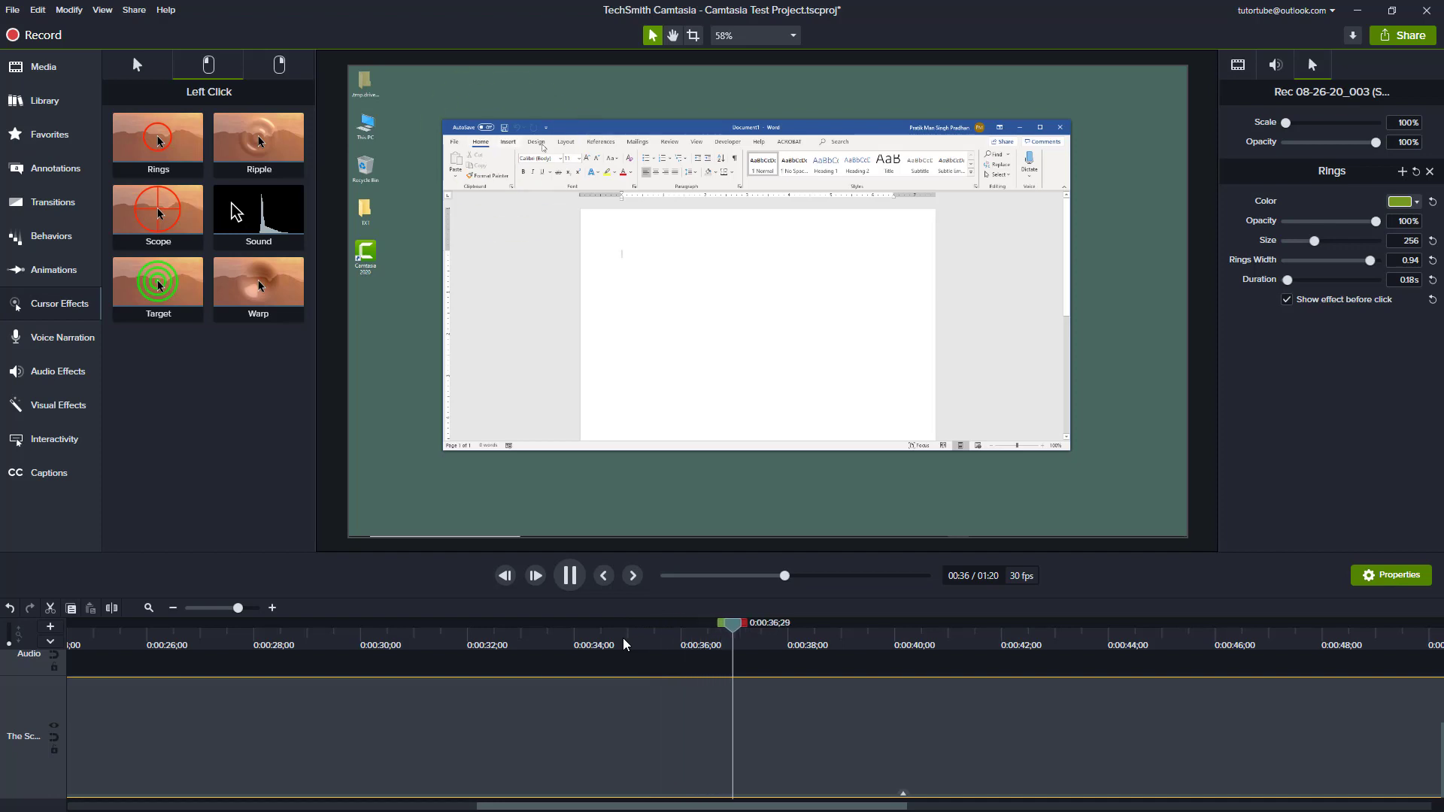
{"action": "key", "text": "space"}
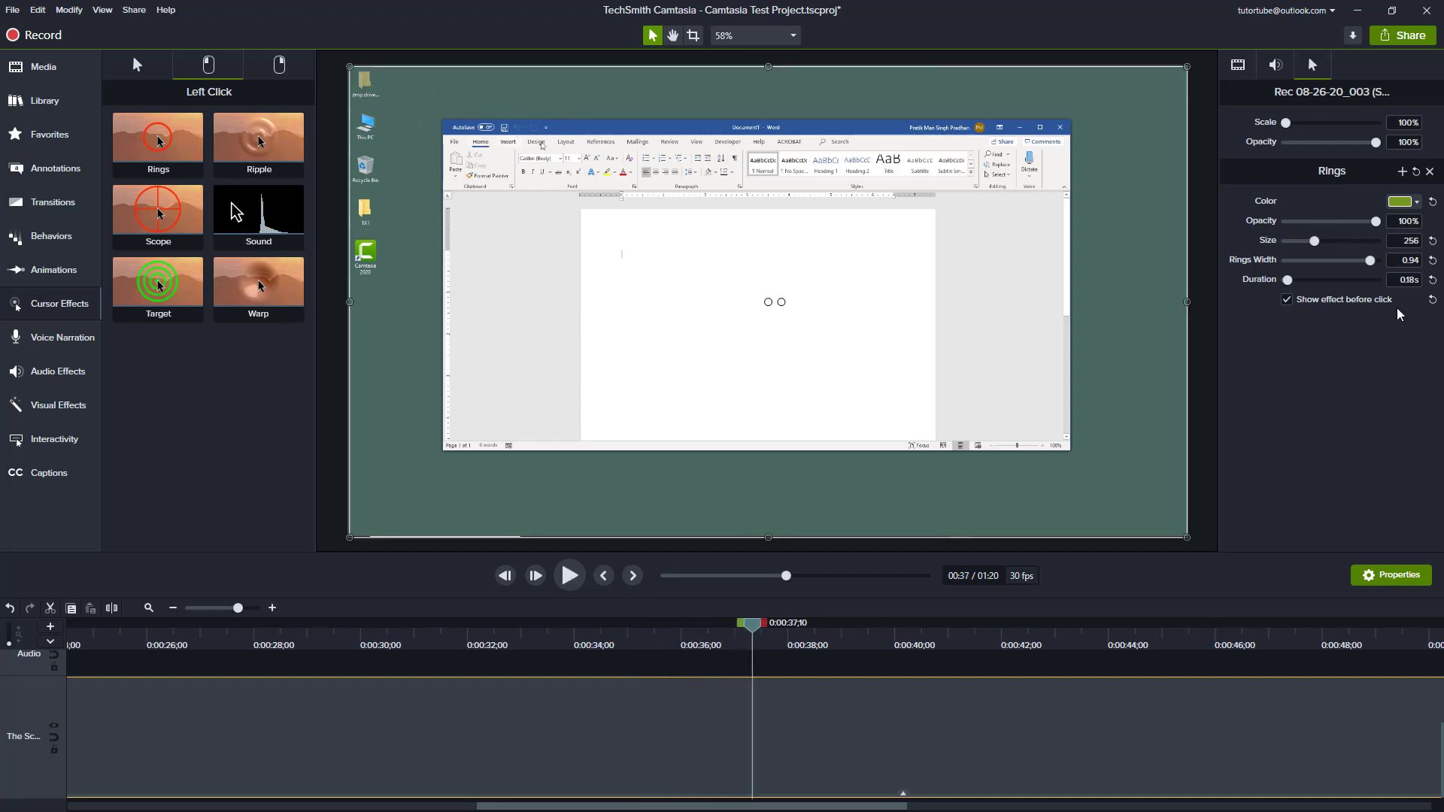
Turn off 'Show effect before click', add the Scope effect to the clip and preview it
{"action": "left_click", "coordinate": [1312, 301]}
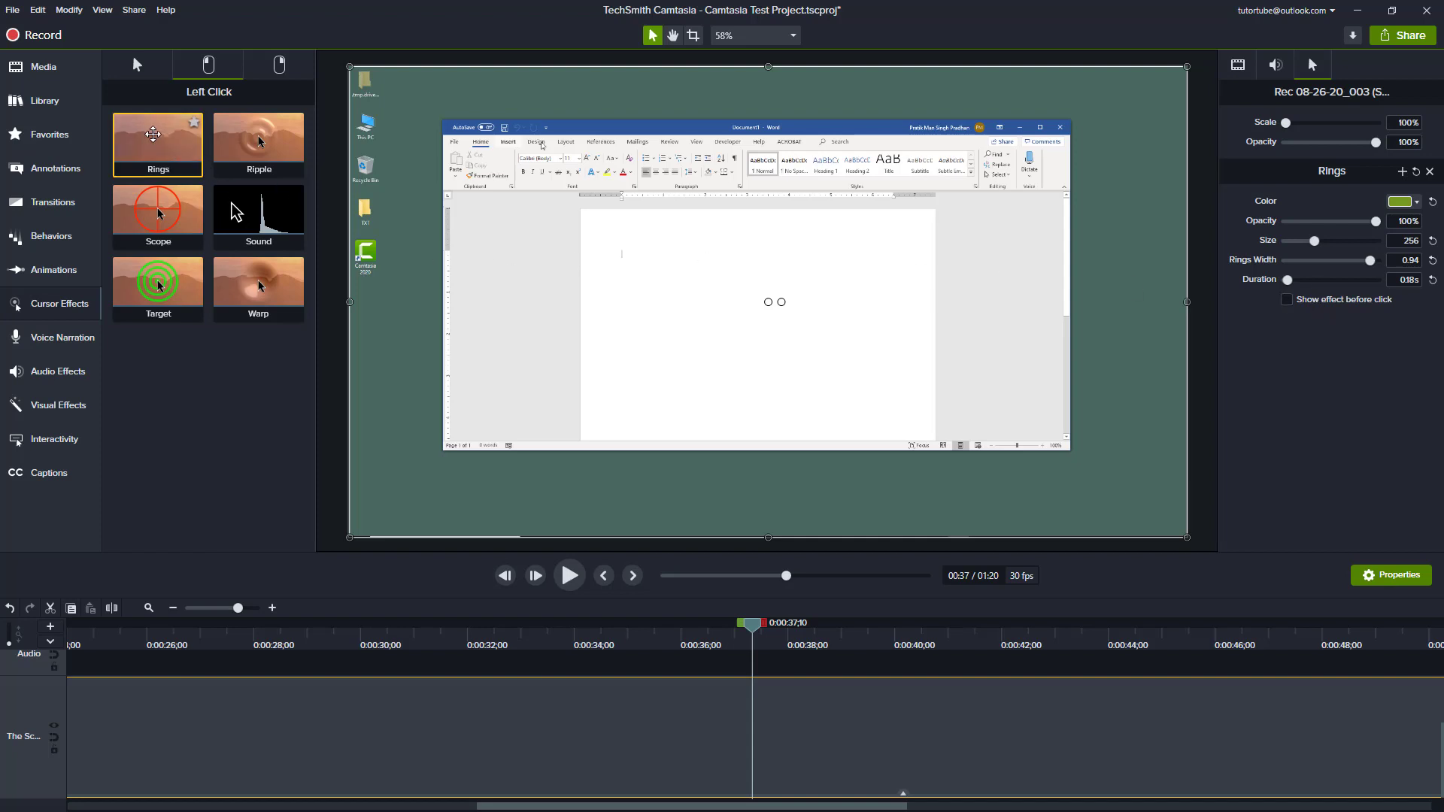
{"action": "left_click_drag", "start_coordinate": [165, 210], "coordinate": [827, 716]}
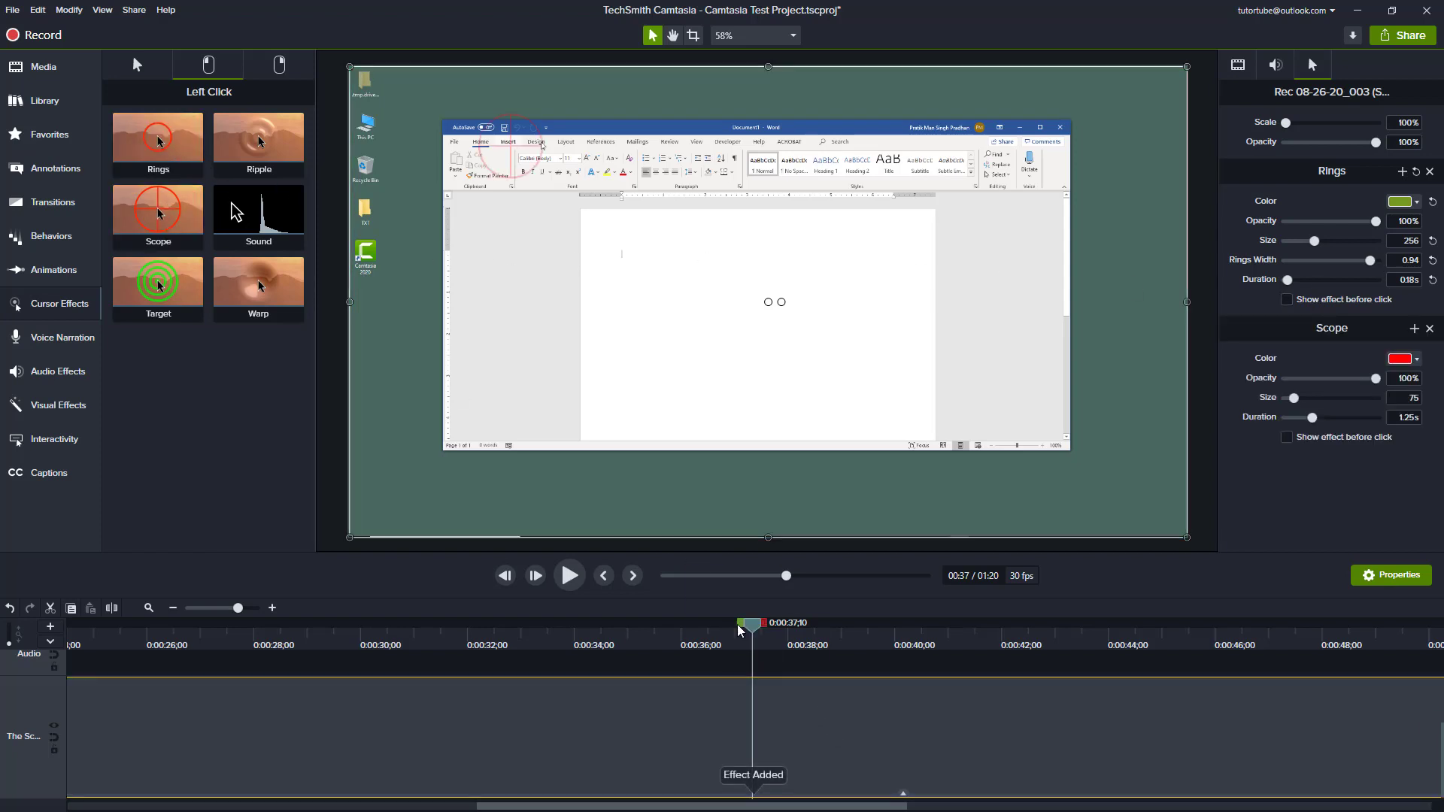
{"action": "key", "text": "space"}
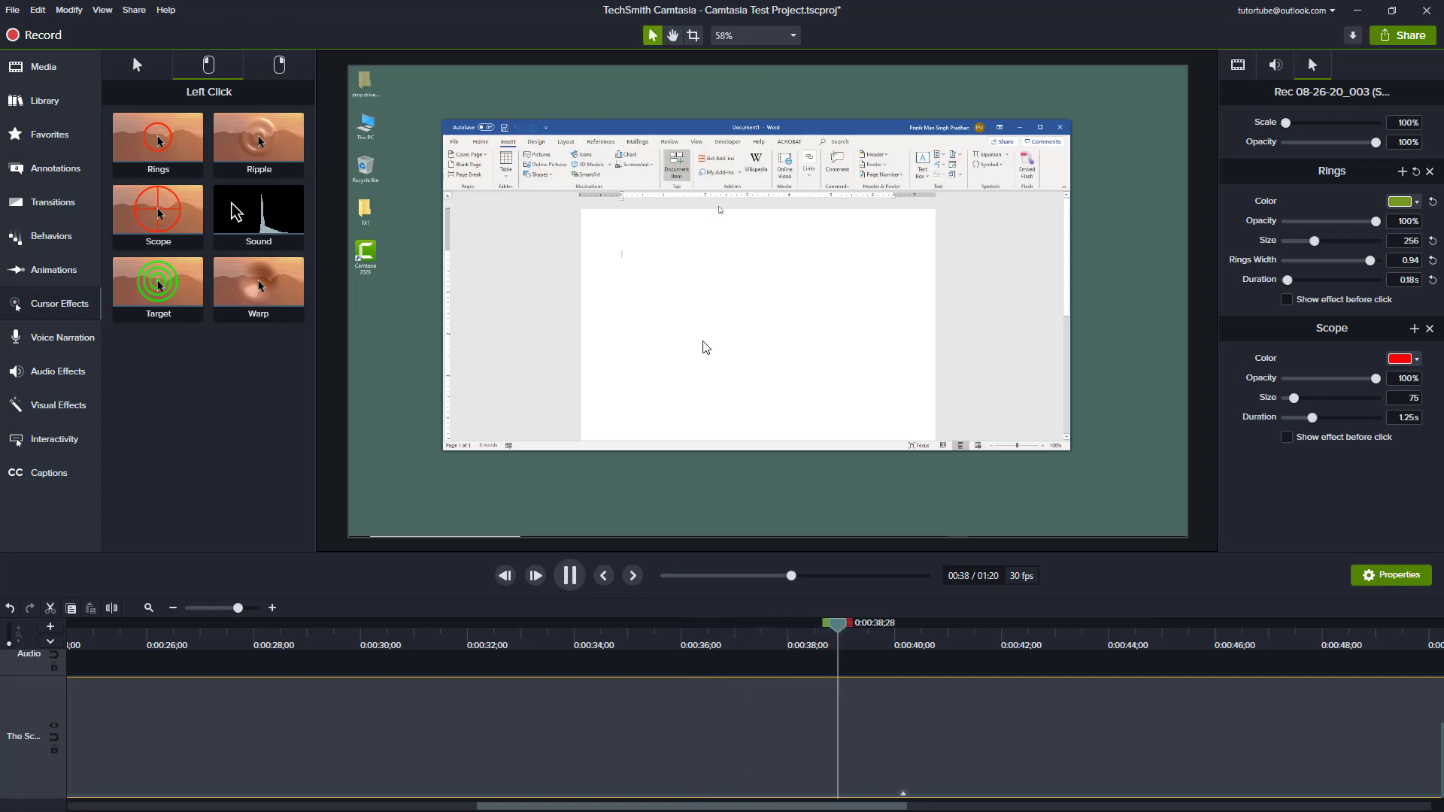
{"action": "key", "text": "space"}
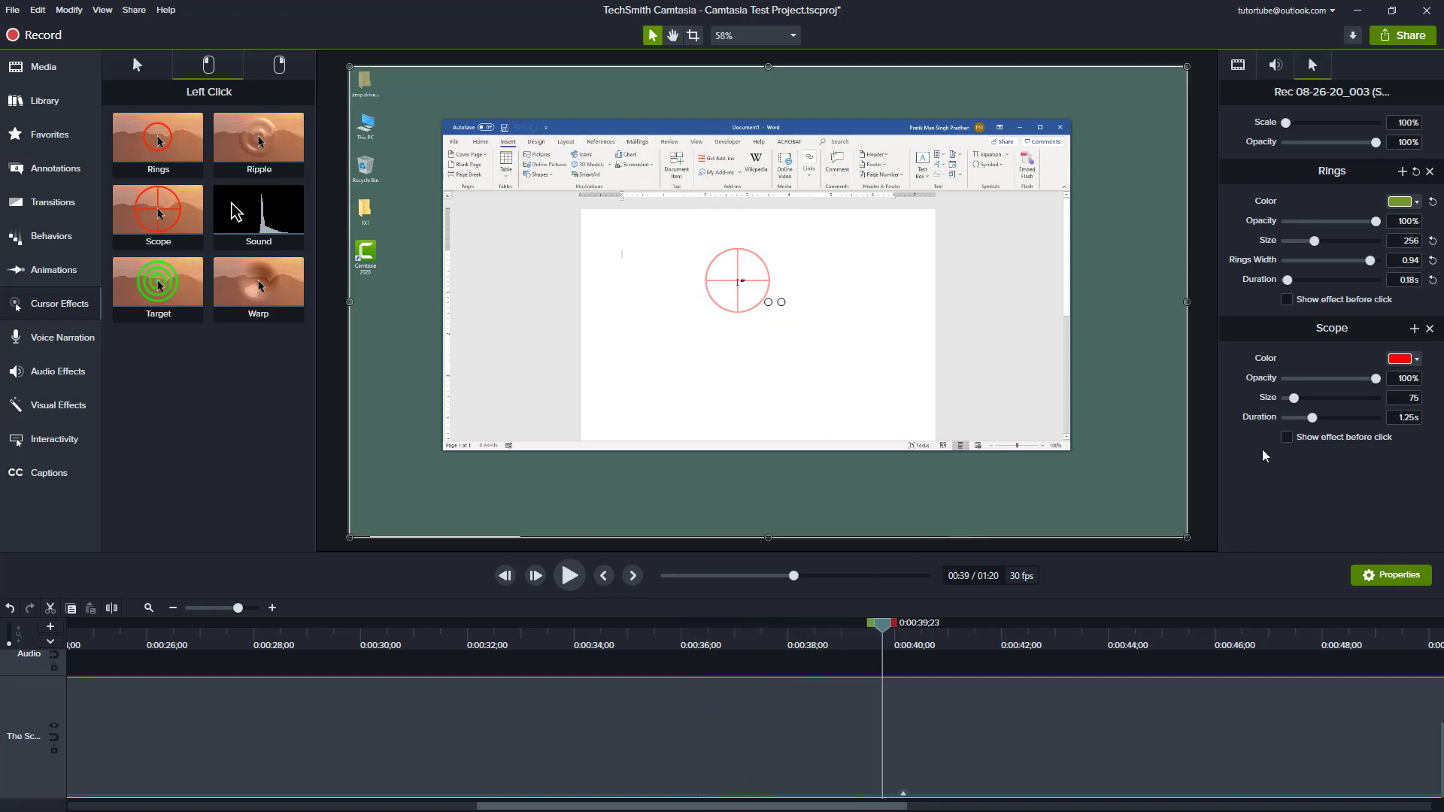
Remove Rings, make the Scope green at size 188, and preview it
{"action": "left_click", "coordinate": [1429, 172]}
{"action": "left_click_drag", "start_coordinate": [1299, 251], "coordinate": [1365, 273]}
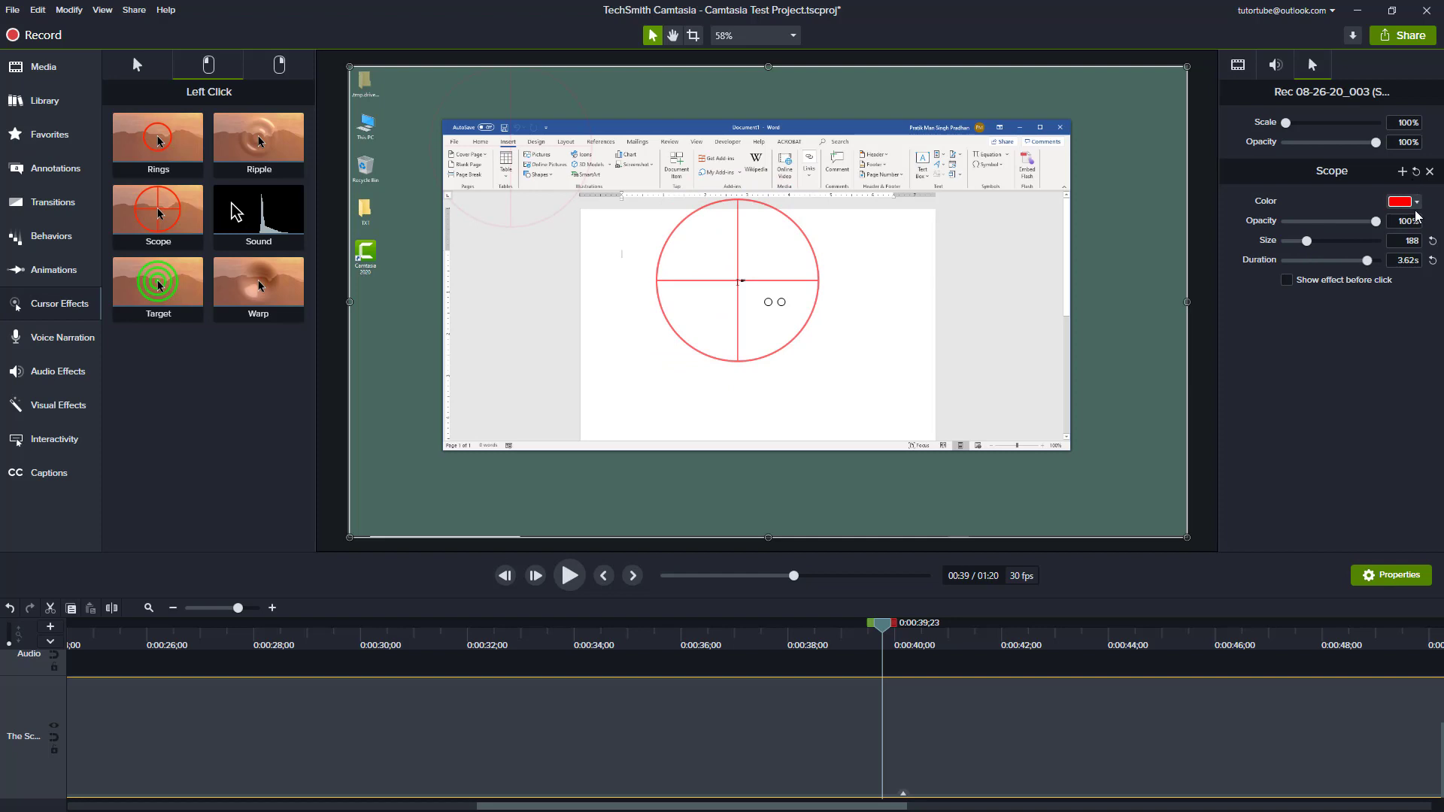
{"action": "left_click", "coordinate": [1410, 214]}
{"action": "left_click", "coordinate": [1349, 260]}
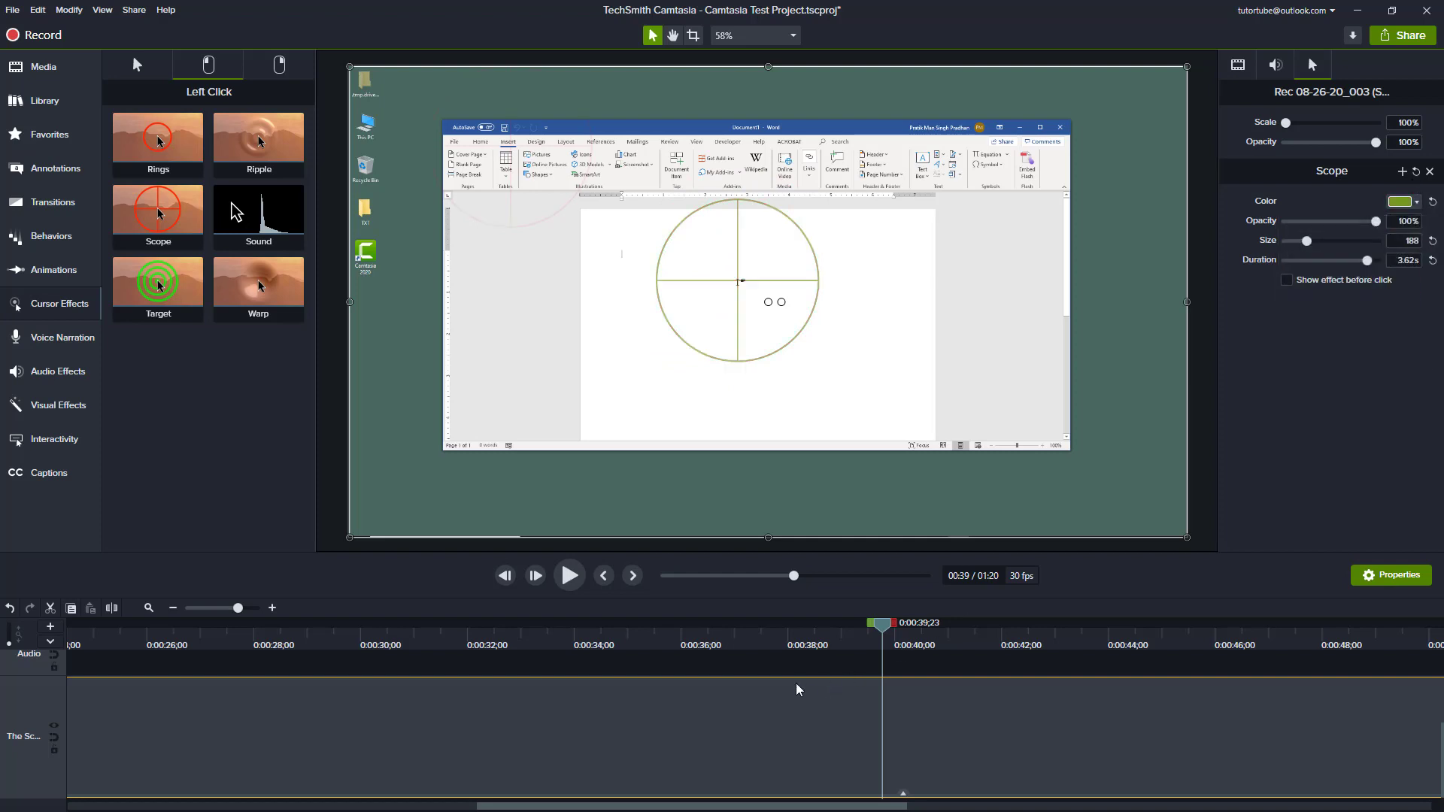
{"action": "left_click", "coordinate": [789, 645]}
{"action": "key", "text": "space"}
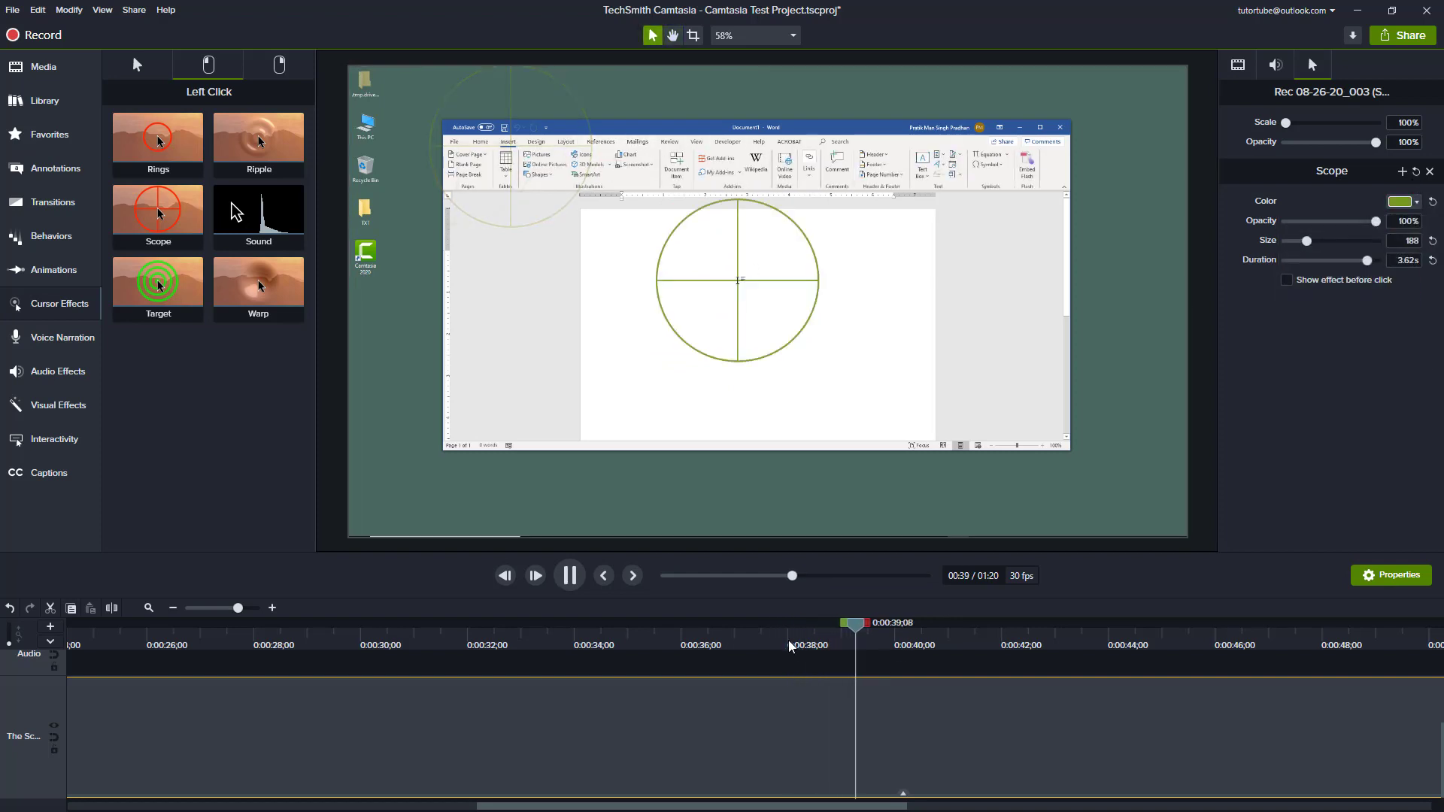
{"action": "left_click", "coordinate": [744, 283]}
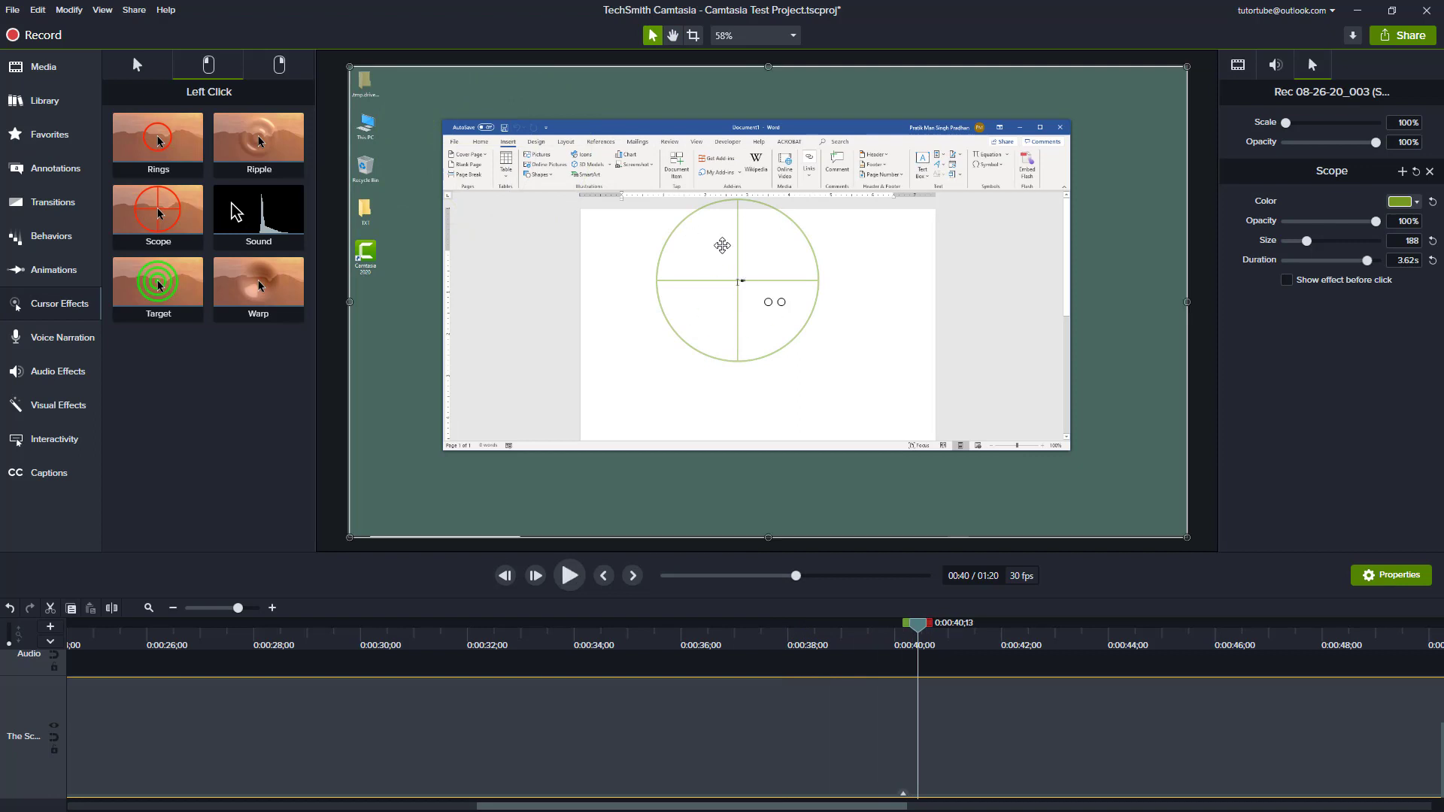
Add the Target effect, preview it from about 0:38, and lengthen its duration to 2.16s
{"action": "left_click_drag", "start_coordinate": [160, 289], "coordinate": [692, 752]}
{"action": "left_click", "coordinate": [799, 643]}
{"action": "key", "text": "space"}
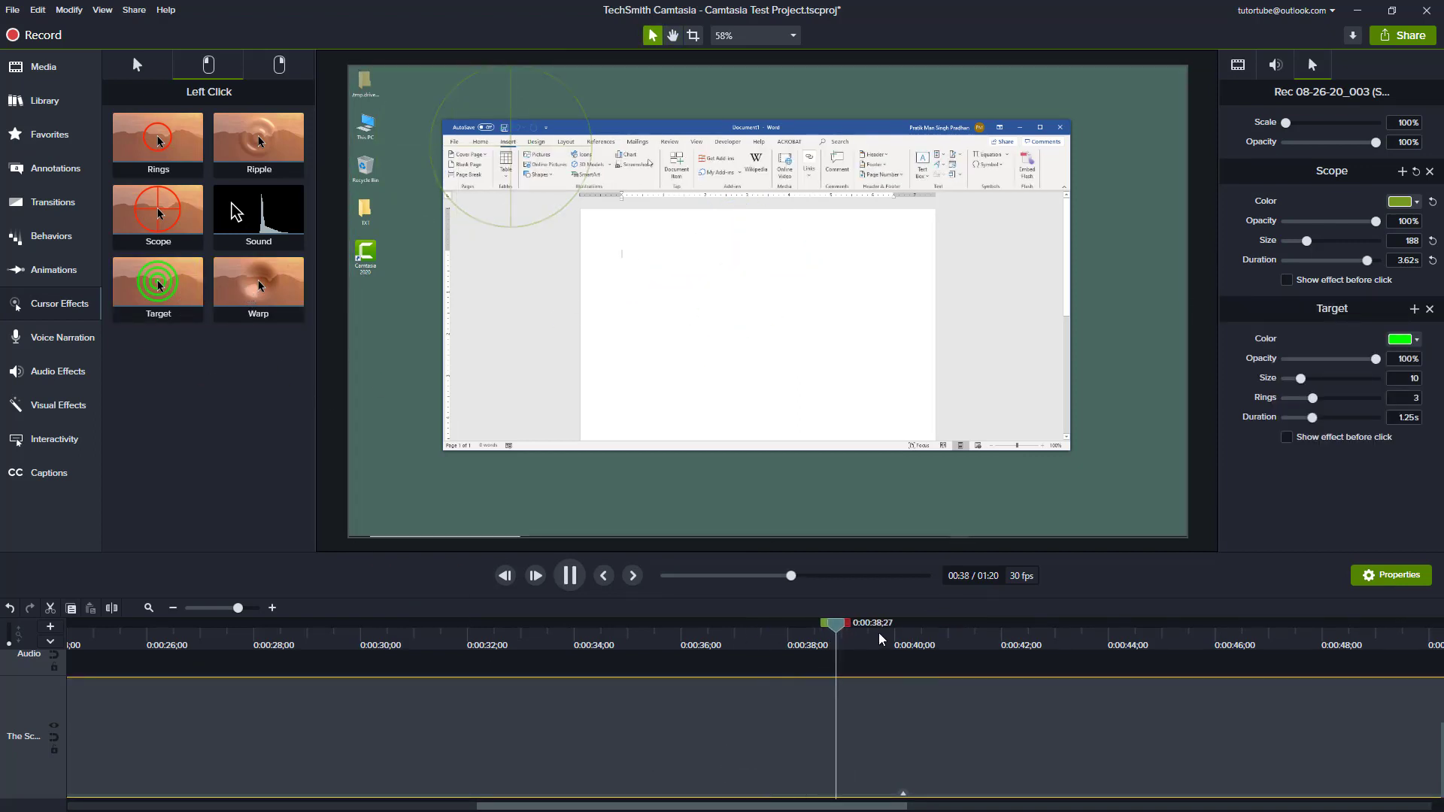
{"action": "left_click", "coordinate": [761, 280]}
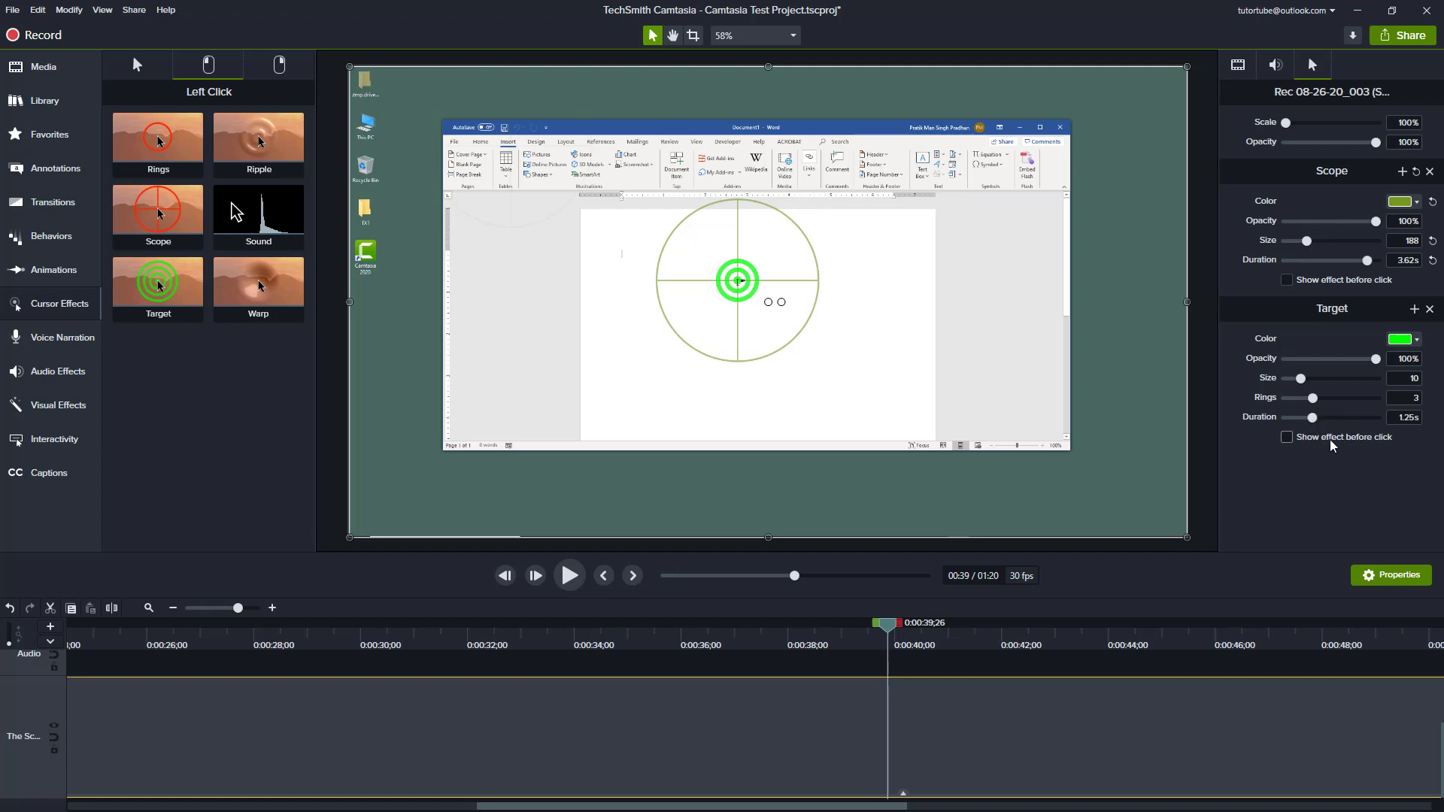
{"action": "left_click_drag", "start_coordinate": [1316, 421], "coordinate": [1332, 424]}
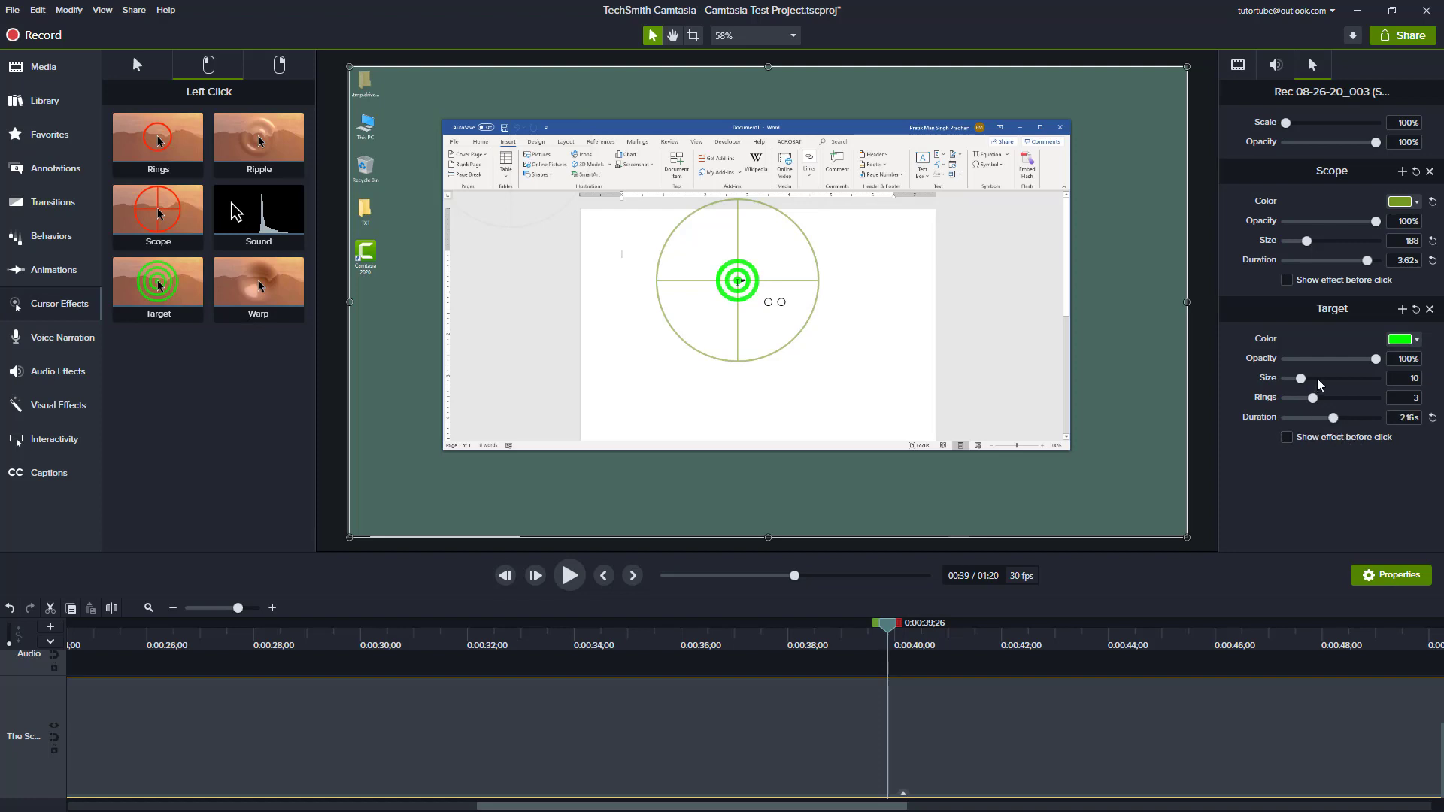
Remove Scope and Target, add the Warp effect, and preview it from about 0:38
{"action": "left_click", "coordinate": [1428, 171]}
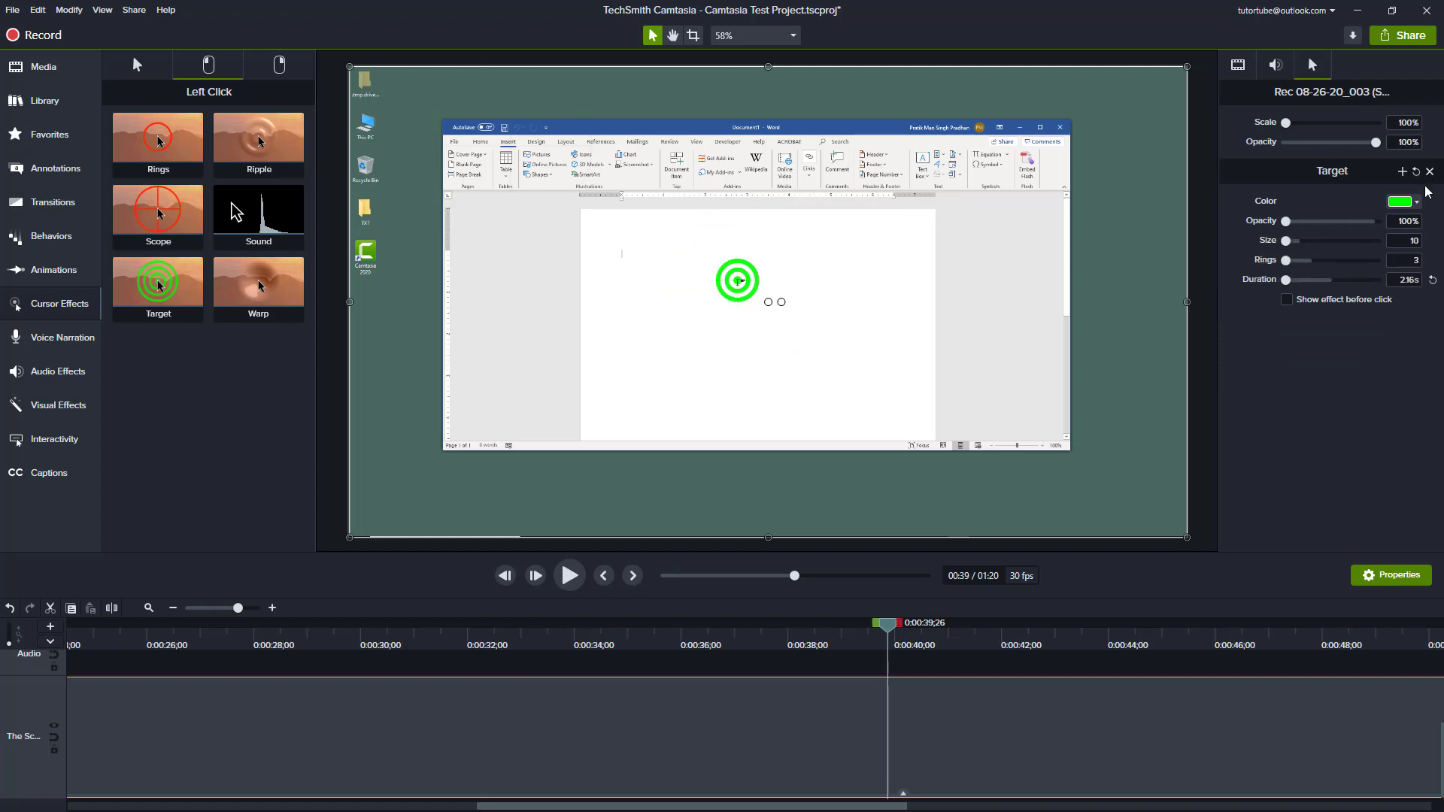
{"action": "left_click", "coordinate": [1428, 172]}
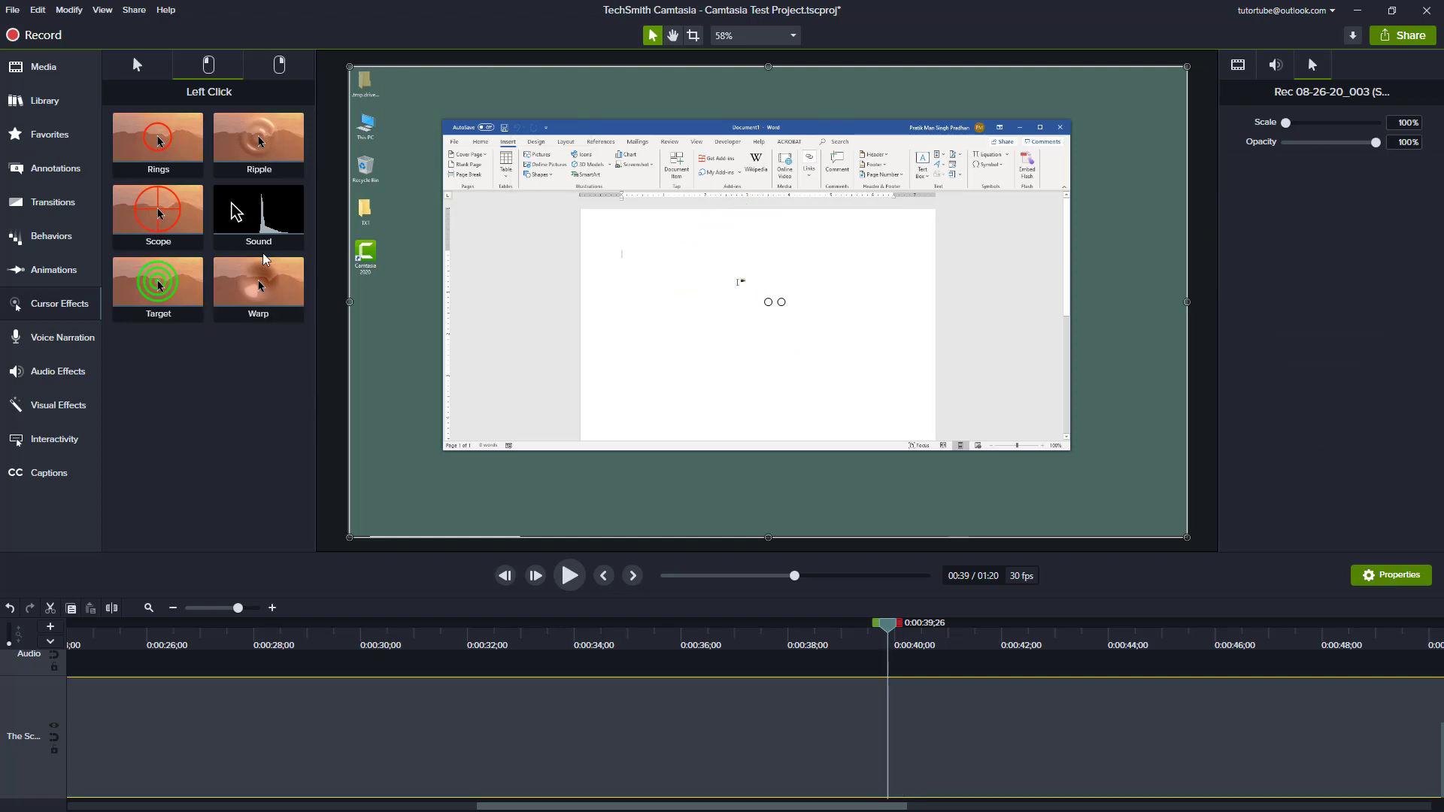
{"action": "left_click_drag", "start_coordinate": [260, 284], "coordinate": [703, 726]}
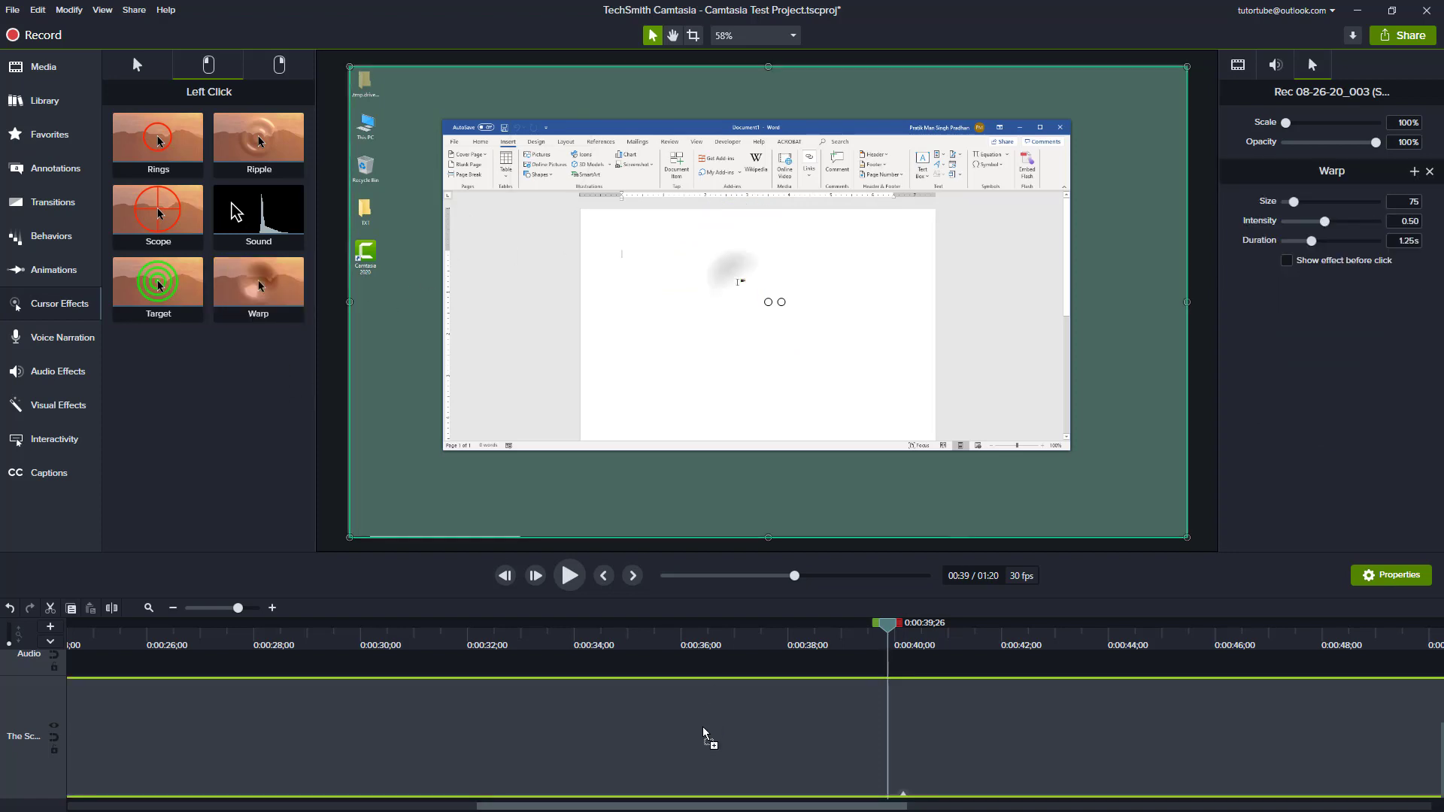
{"action": "left_click", "coordinate": [813, 637]}
{"action": "key", "text": "space"}
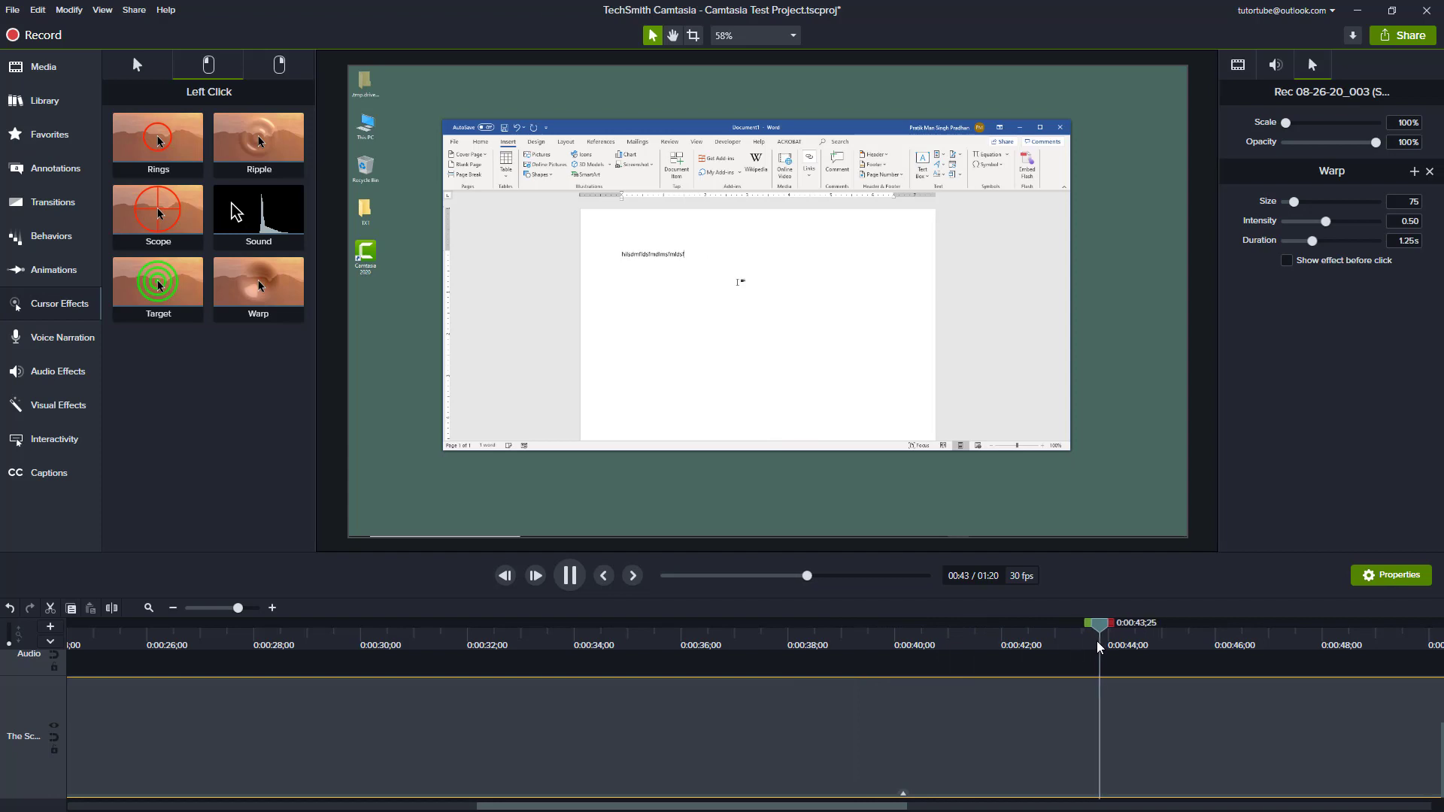
{"action": "key", "text": "space"}
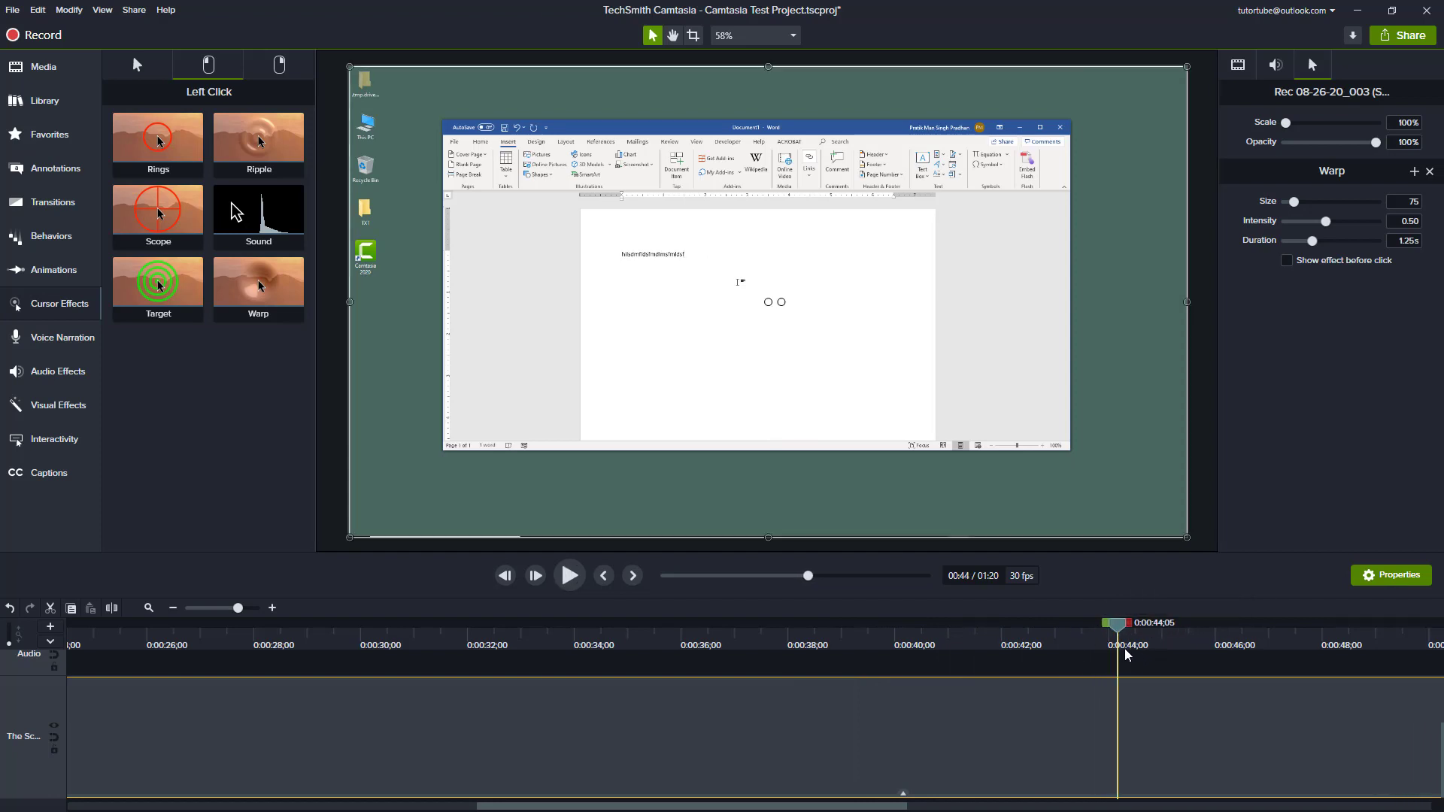
Add the Sound effect to the clip and play from about 0:32 to hear it
{"action": "left_click_drag", "start_coordinate": [1127, 633], "coordinate": [476, 652]}
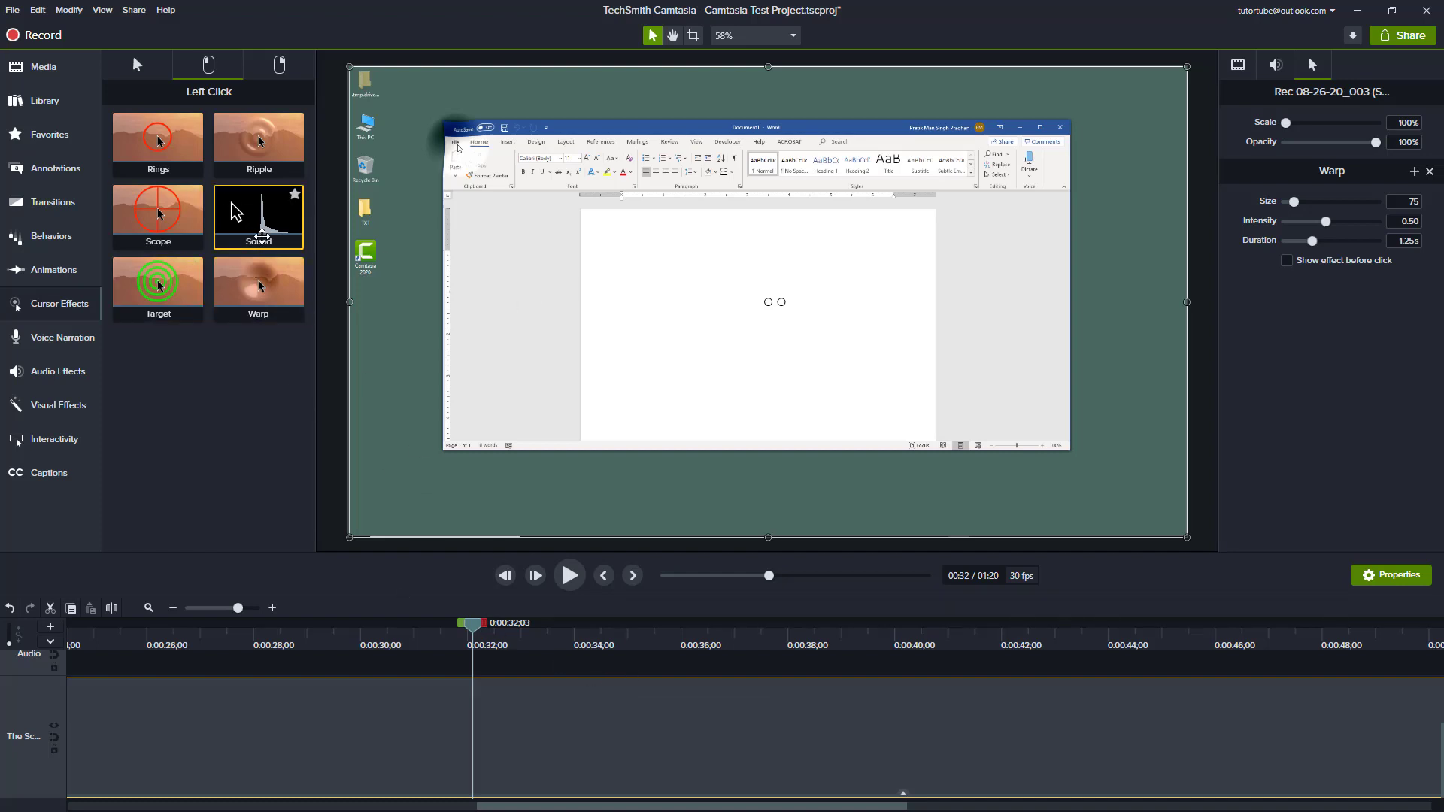
{"action": "left_click_drag", "start_coordinate": [248, 218], "coordinate": [575, 740]}
{"action": "key", "text": "space"}
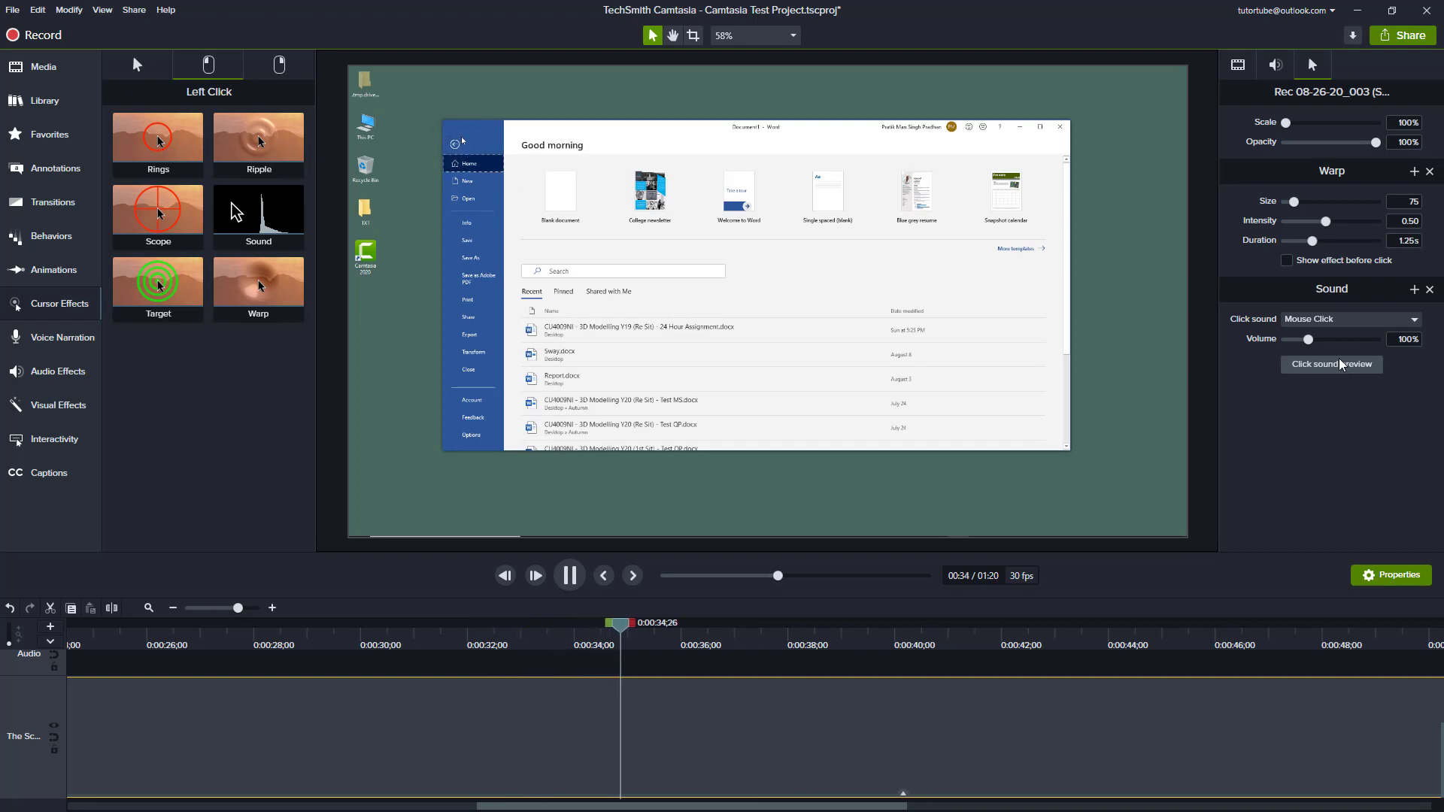
{"action": "left_click", "coordinate": [1339, 358]}
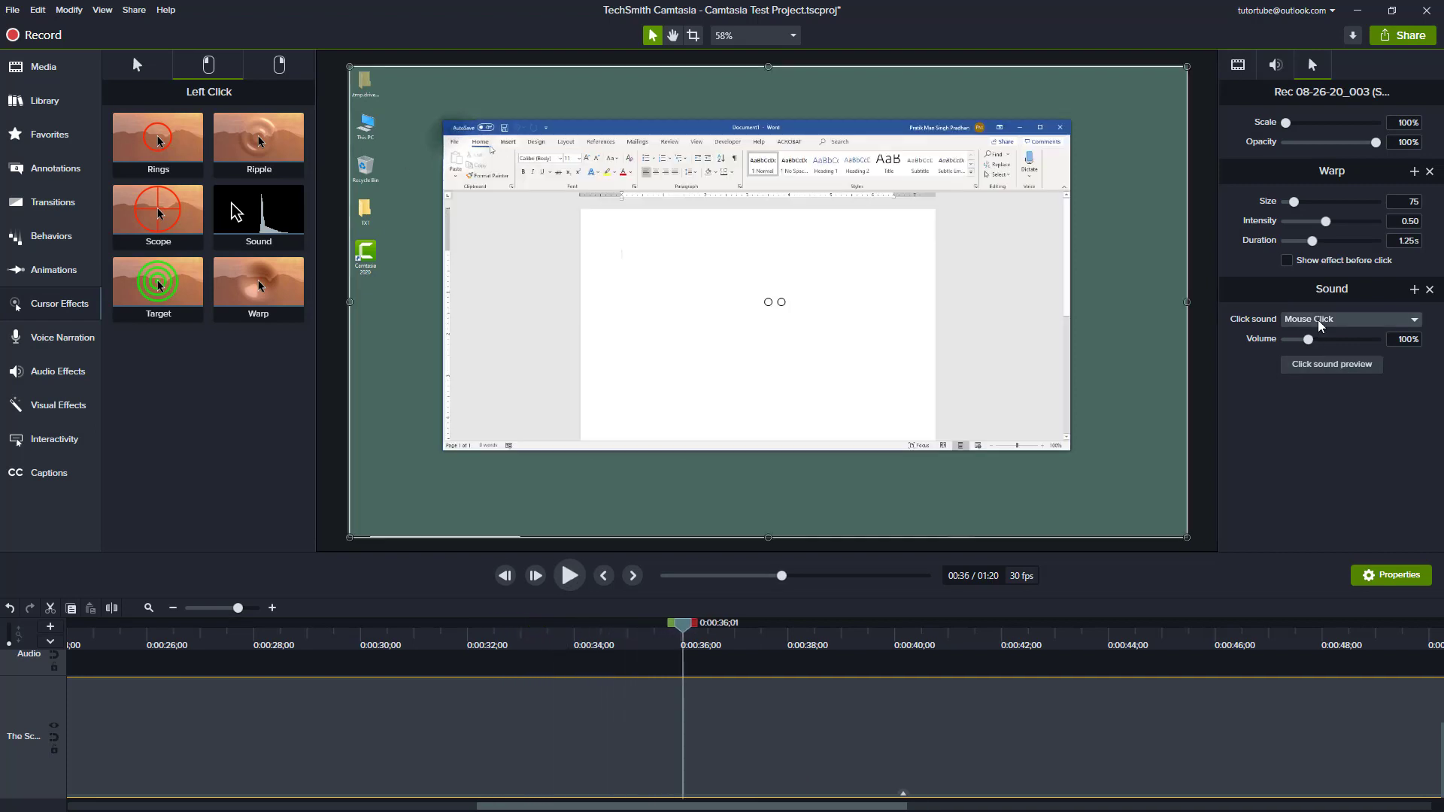
Try the Laptop Click sound from about 0:34, then switch back to Mouse Click
{"action": "left_click", "coordinate": [1319, 318]}
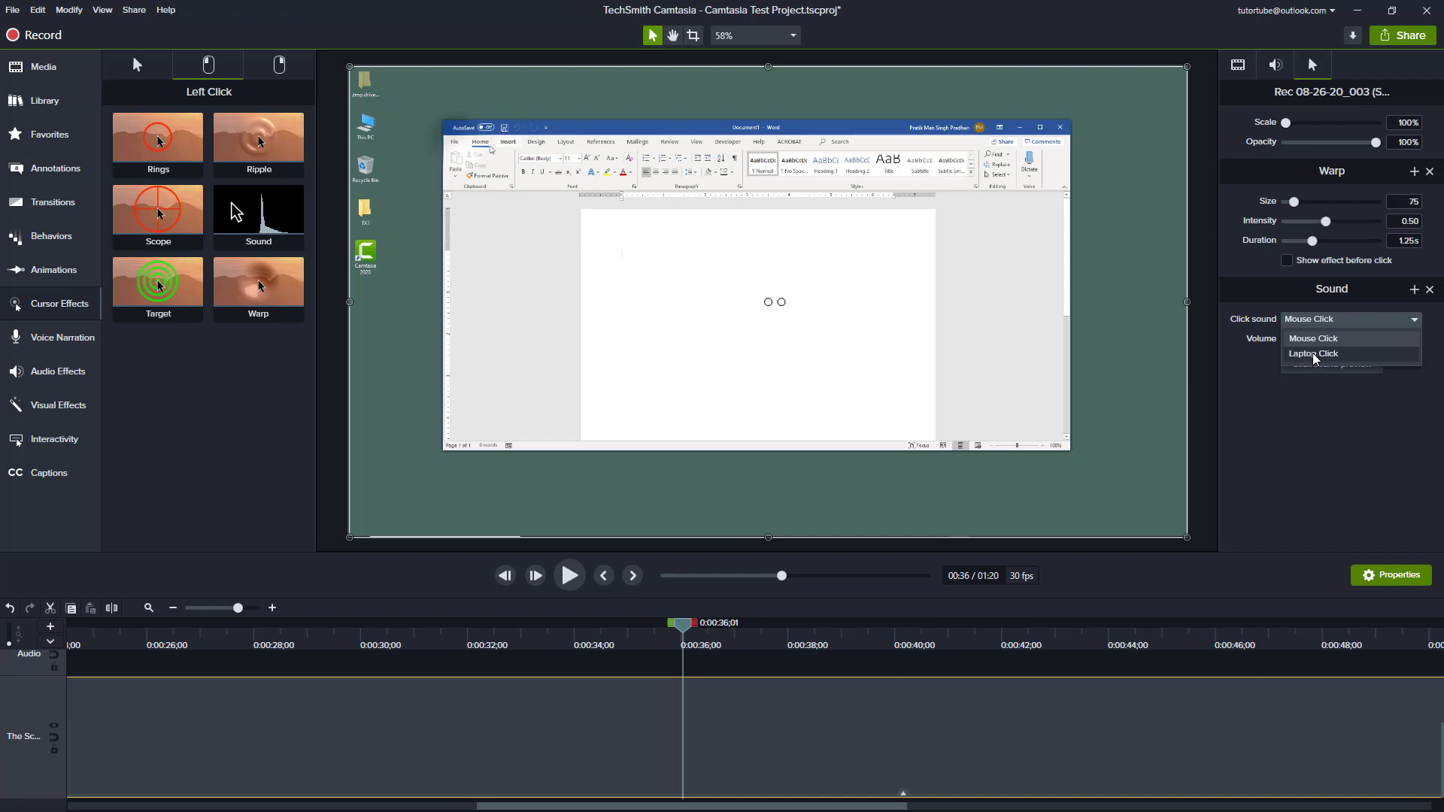
{"action": "left_click", "coordinate": [1312, 354]}
{"action": "left_click", "coordinate": [609, 652]}
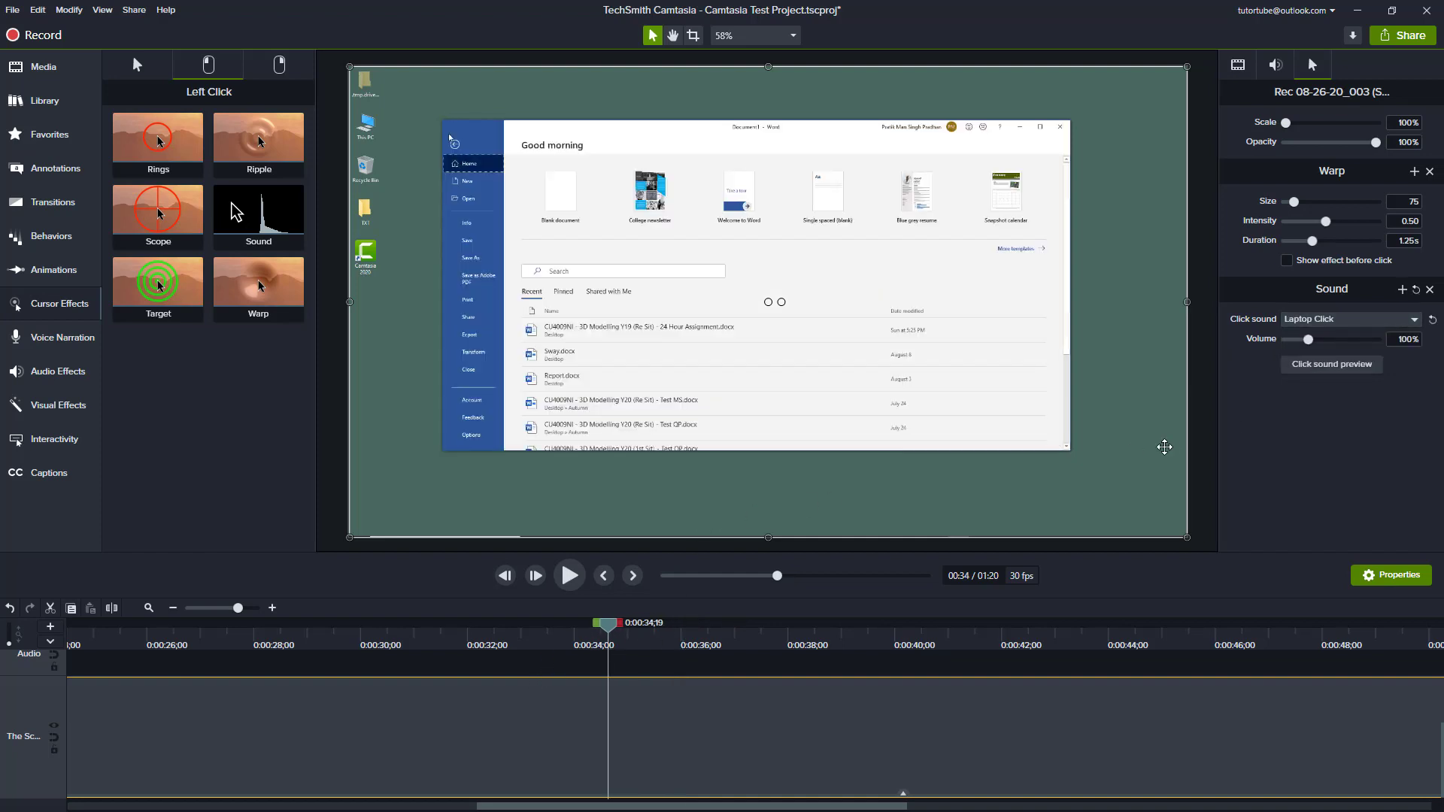
{"action": "key", "text": "space"}
{"action": "left_click", "coordinate": [1164, 447]}
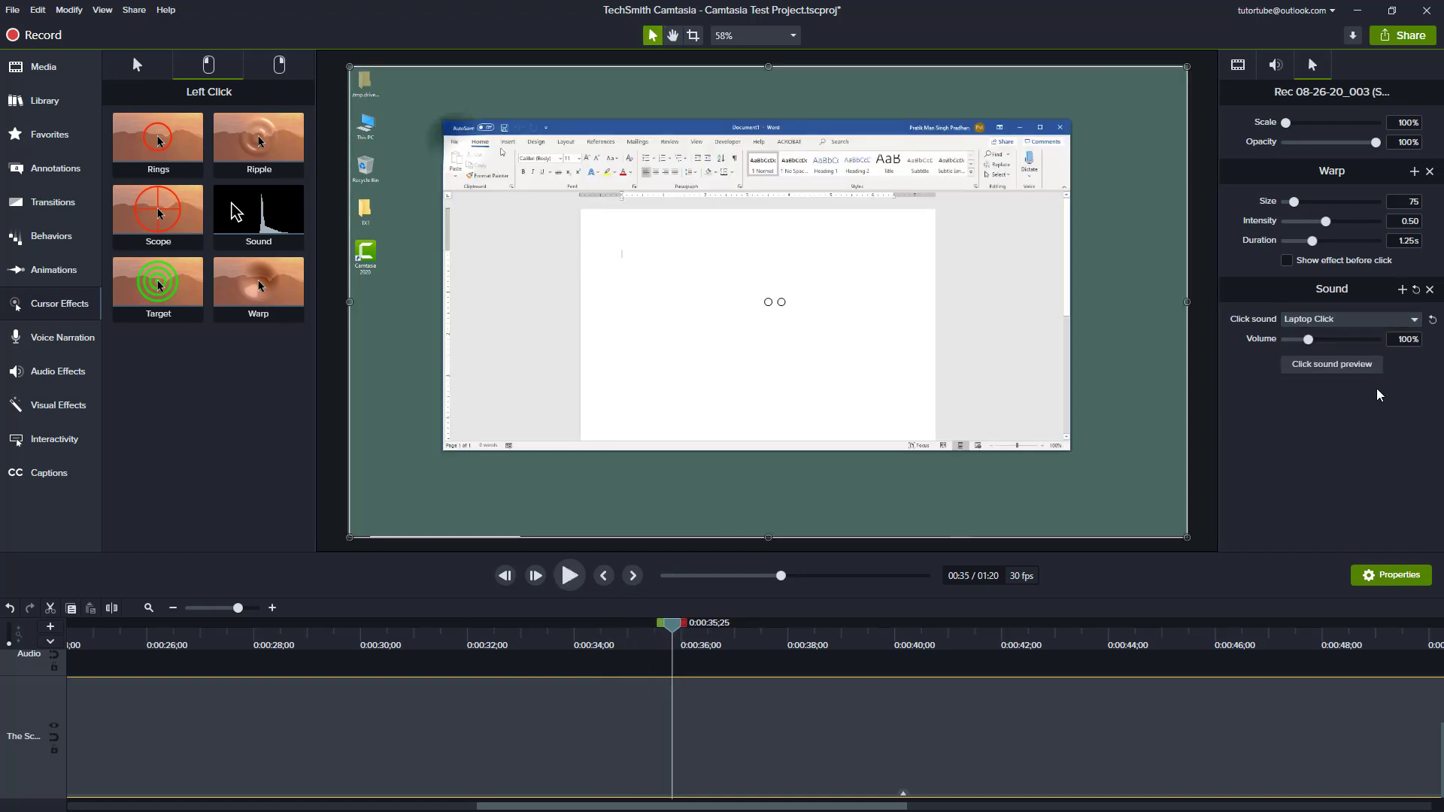
{"action": "left_click", "coordinate": [1319, 319]}
{"action": "left_click", "coordinate": [1315, 339]}
Remove the Sound and Warp effects and add a Ripple left-click effect to the clip
{"action": "left_click", "coordinate": [1430, 288]}
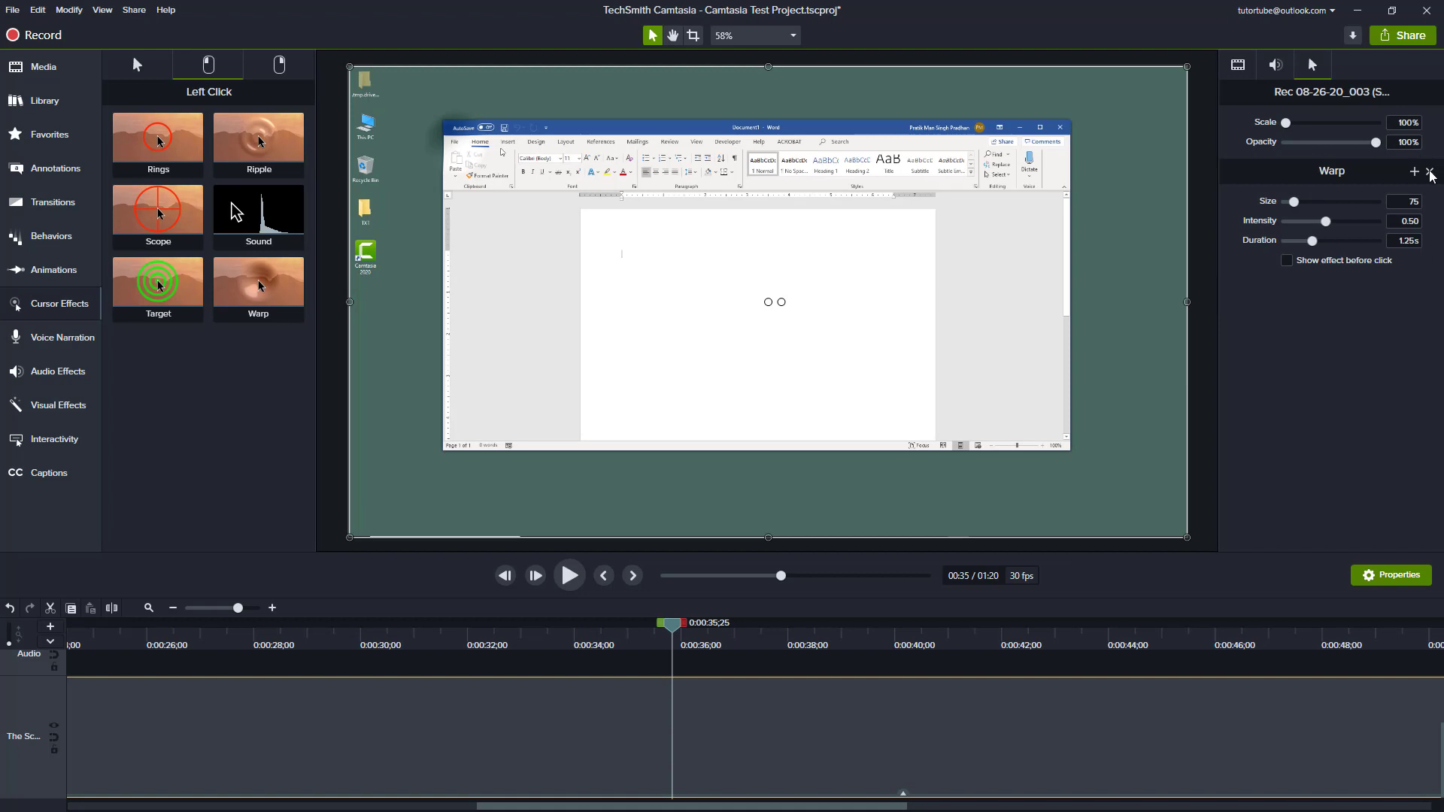
{"action": "left_click", "coordinate": [1430, 172]}
{"action": "left_click_drag", "start_coordinate": [219, 155], "coordinate": [467, 715]}
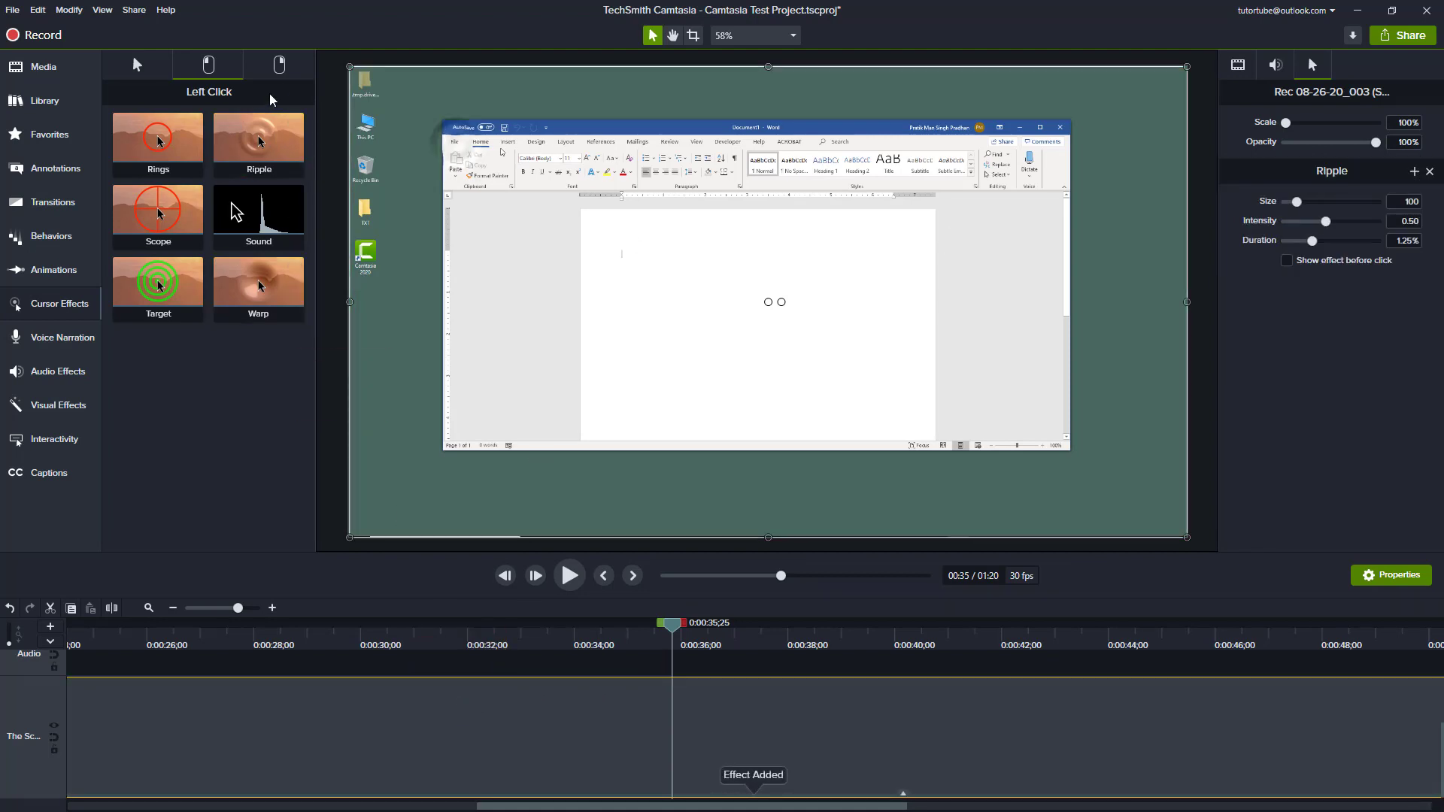
Add a yellow Target right-click effect and preview both effects from 0:33
{"action": "left_click", "coordinate": [279, 67]}
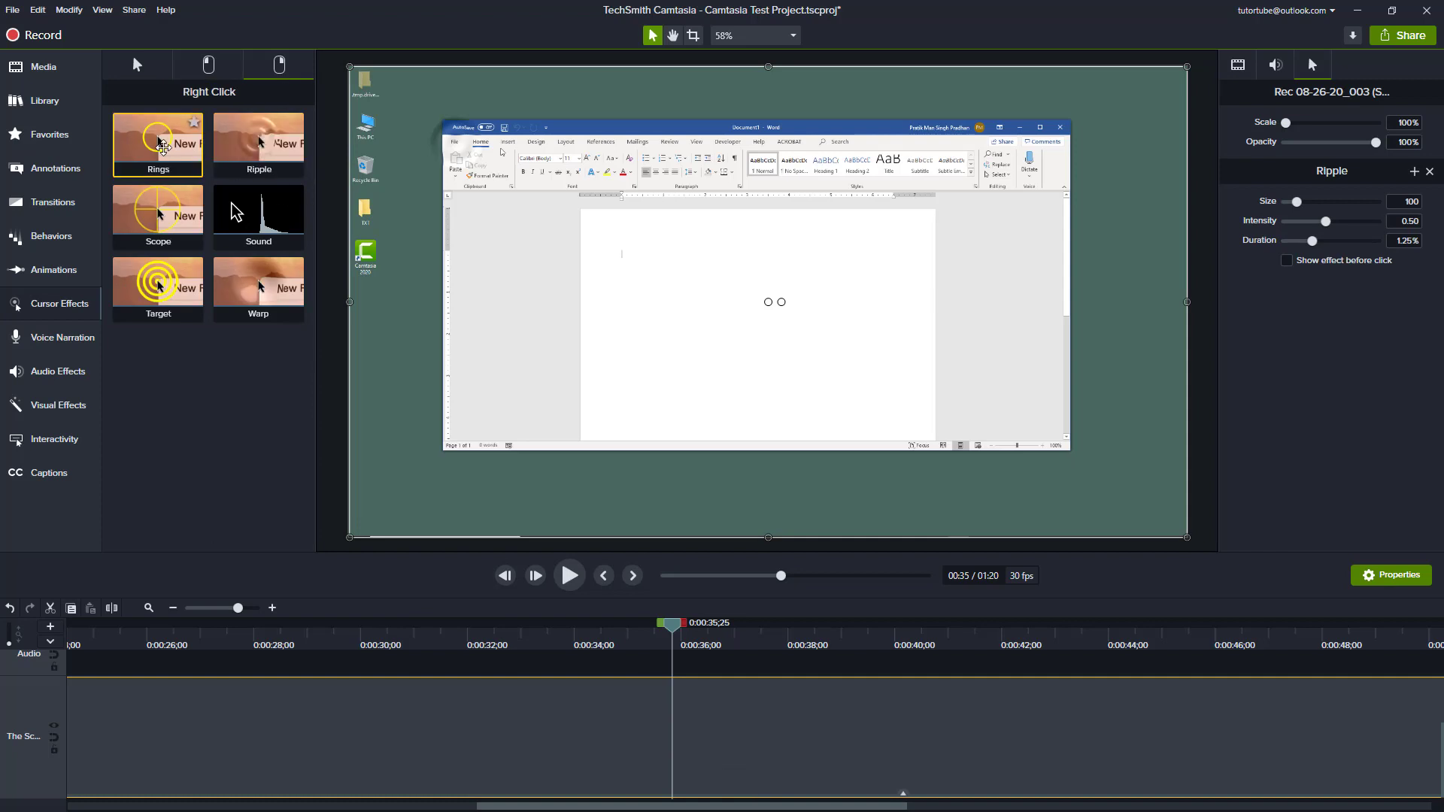
{"action": "left_click_drag", "start_coordinate": [193, 316], "coordinate": [701, 769]}
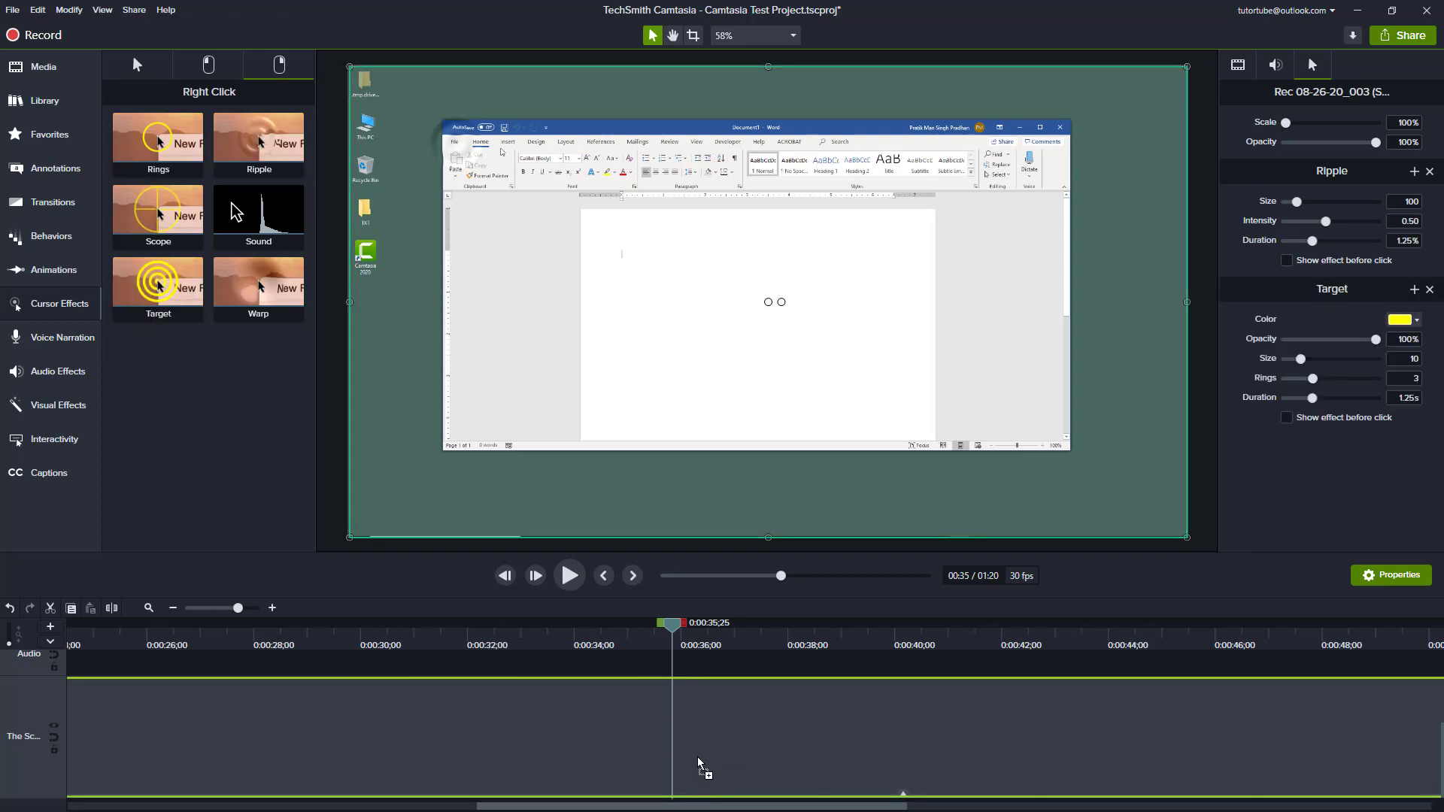
{"action": "left_click", "coordinate": [534, 643]}
{"action": "key", "text": "space"}
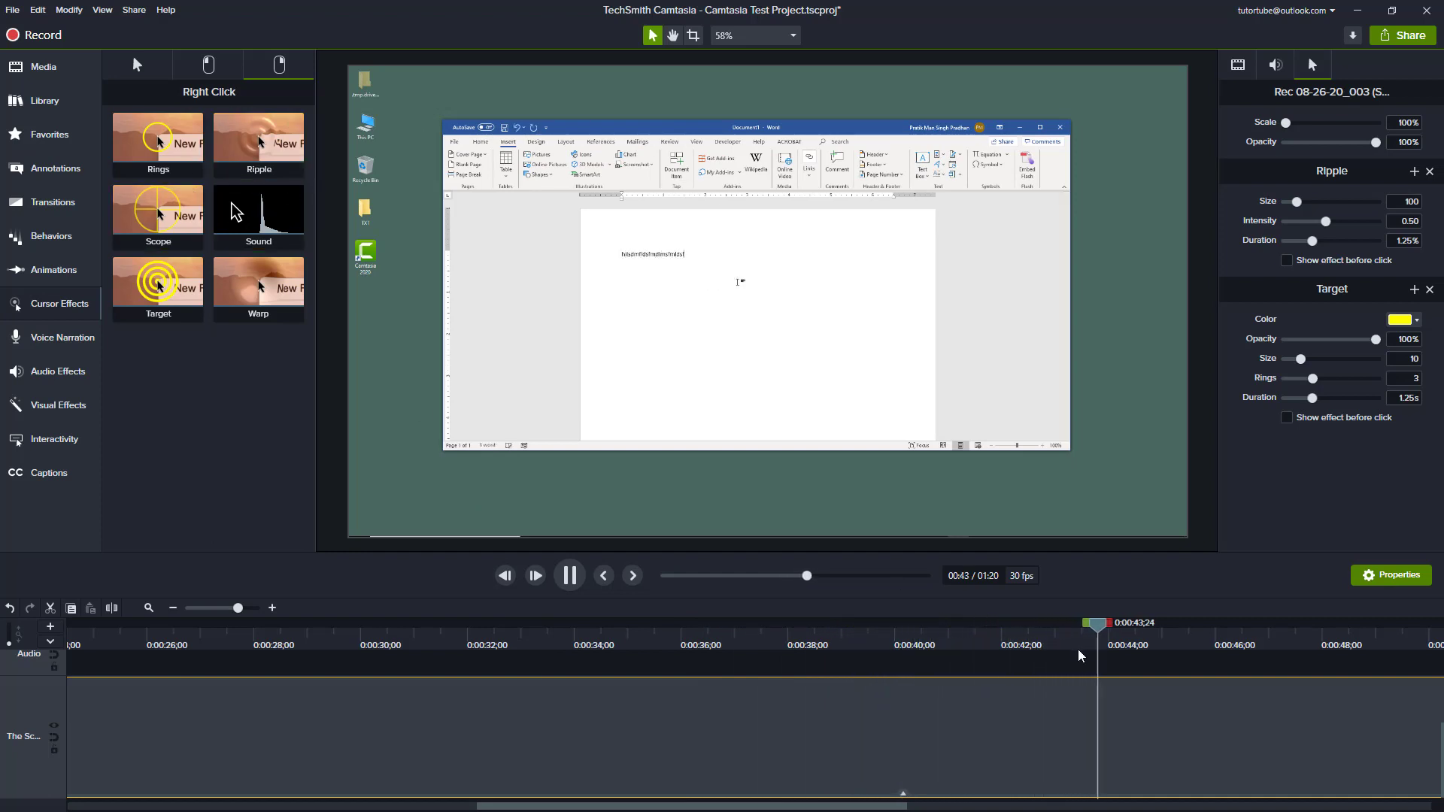
Mark a short range near 0:44 on the timeline and play it back
{"action": "left_click_drag", "start_coordinate": [1135, 644], "coordinate": [1126, 646]}
{"action": "left_click_drag", "start_coordinate": [1297, 652], "coordinate": [1132, 672]}
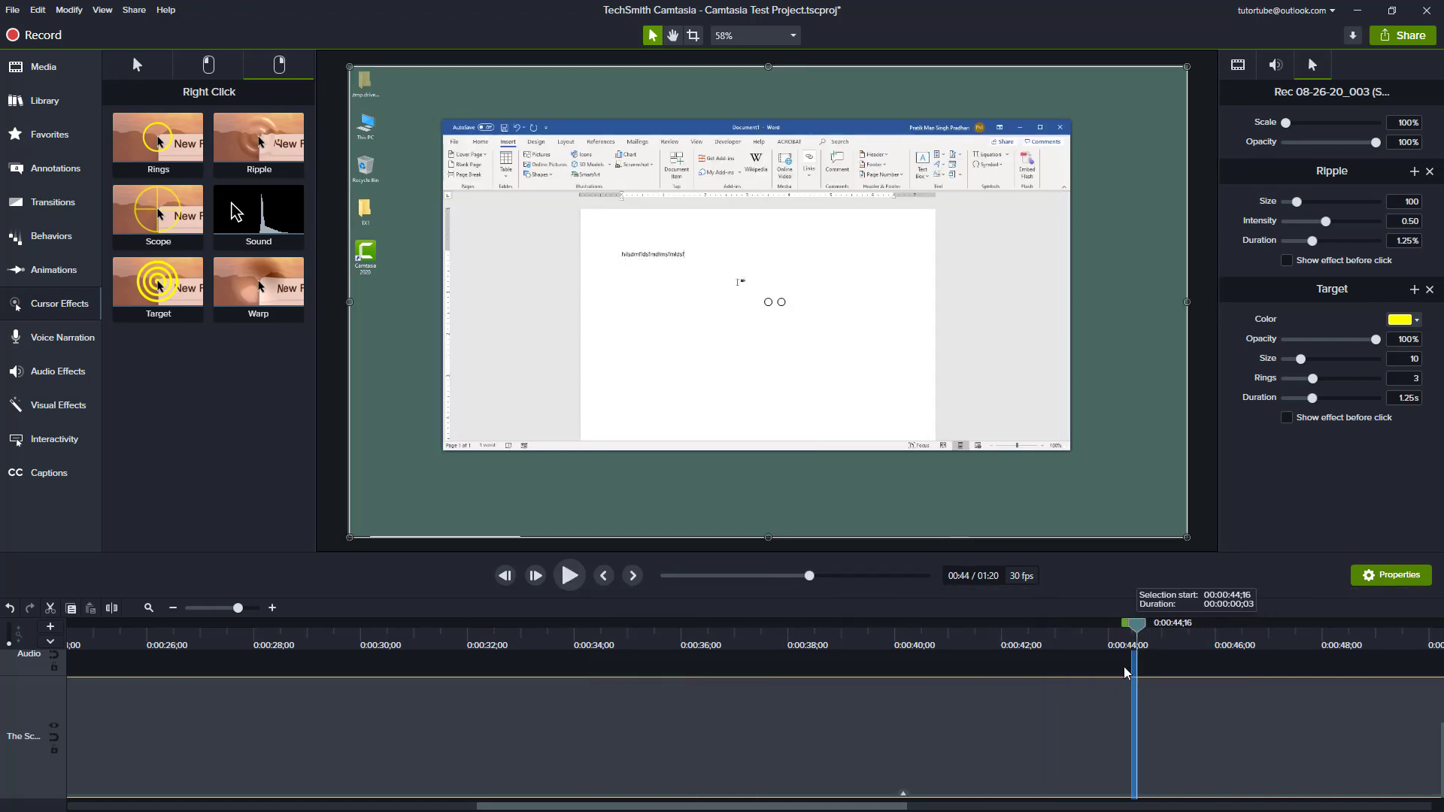
{"action": "left_click", "coordinate": [336, 644]}
{"action": "key", "text": "space"}
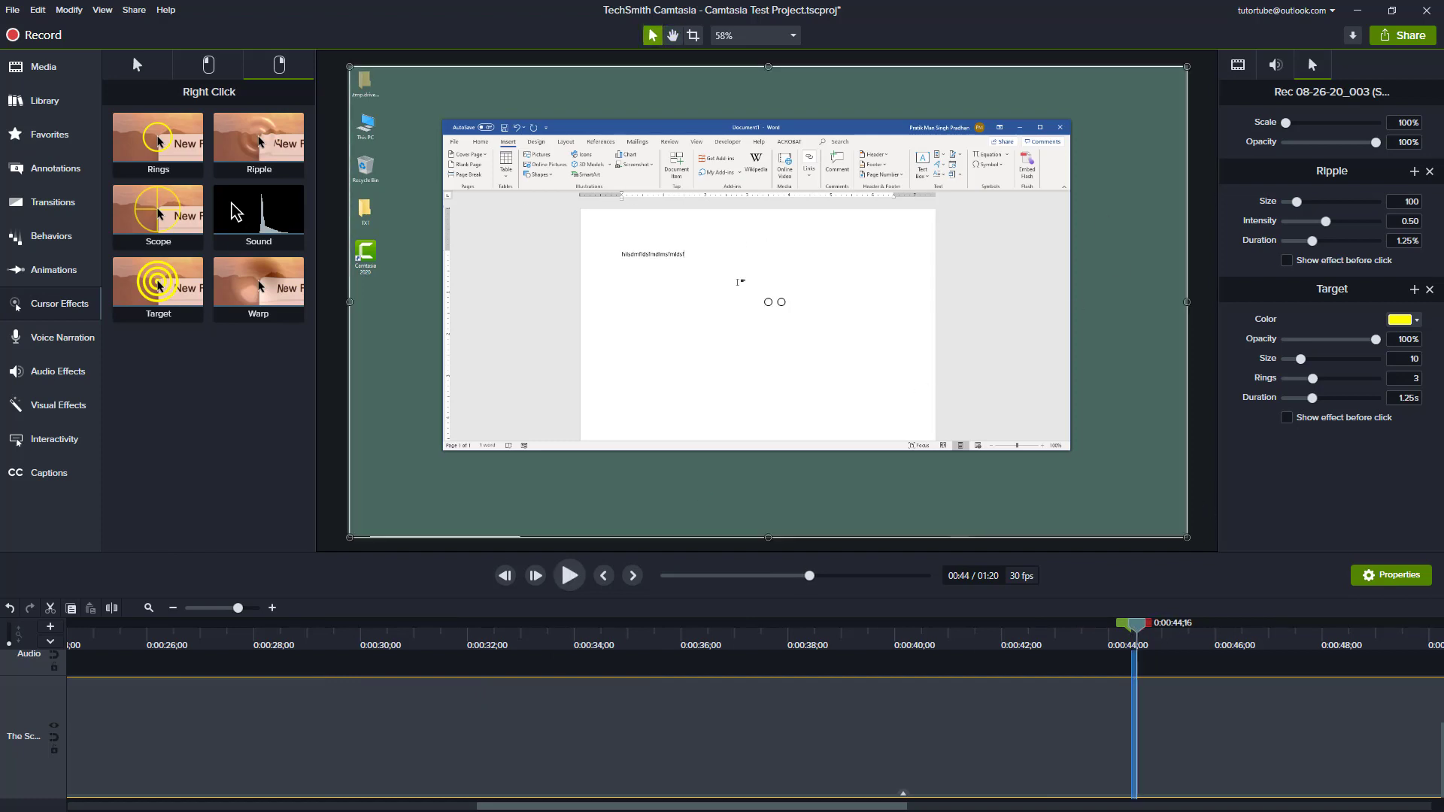
Clear the old timeline clips and place Camtasia_006 at the start of the track
{"action": "key", "text": "ctrl+1"}
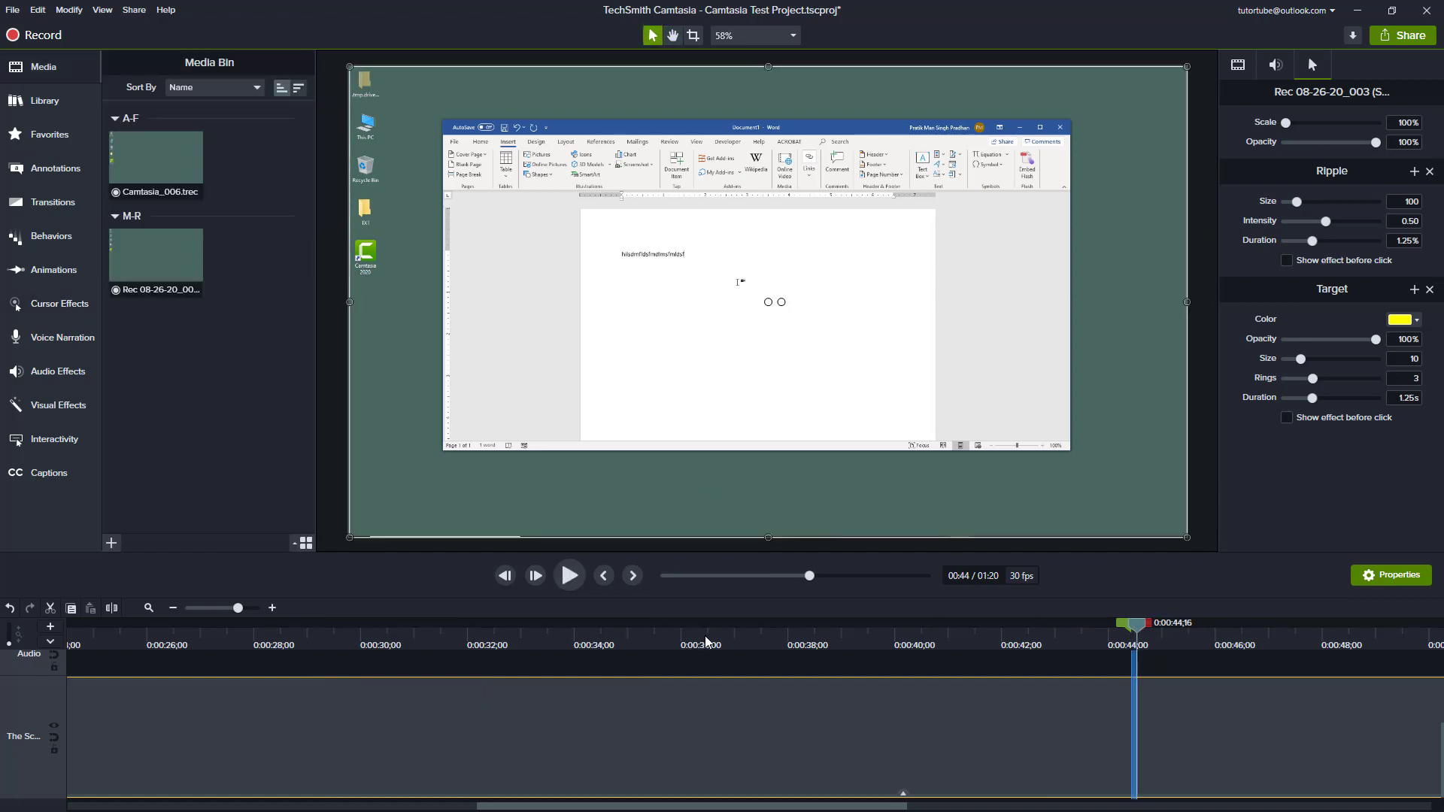
{"action": "key", "text": "ctrl+v"}
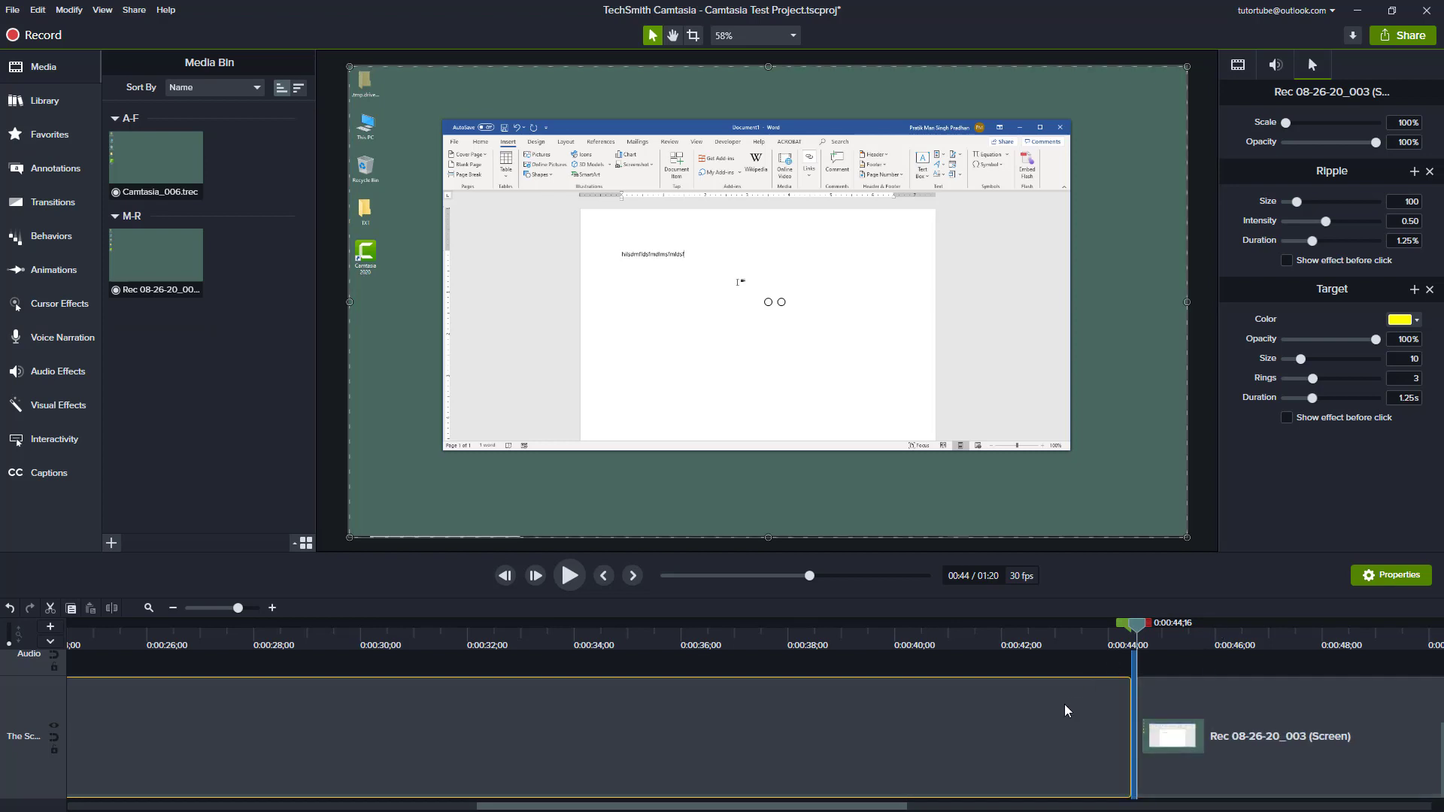
{"action": "left_click_drag", "start_coordinate": [1128, 632], "coordinate": [1148, 629]}
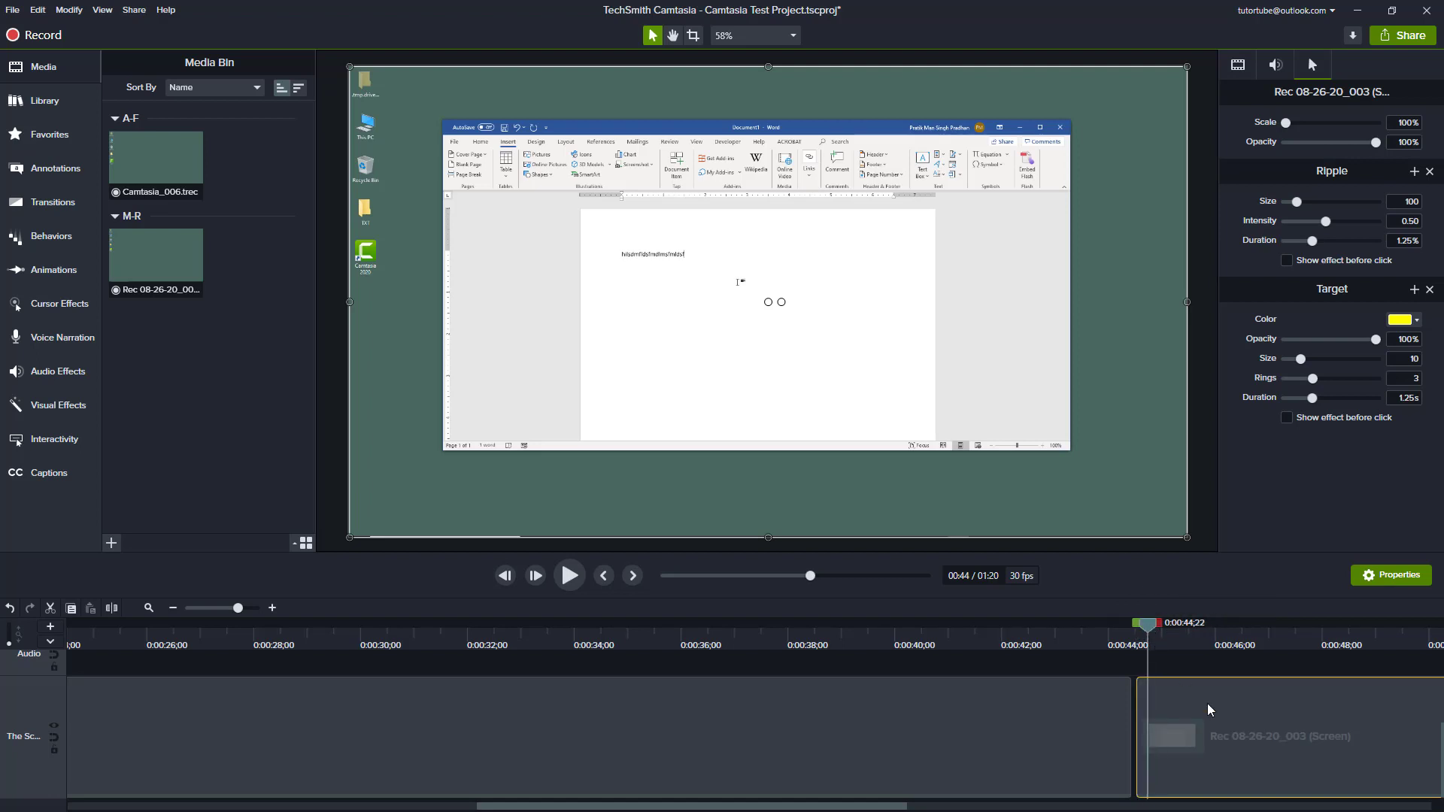
{"action": "key", "text": "ctrl+z"}
{"action": "key", "text": "ctrl+z"}
{"action": "left_click_drag", "start_coordinate": [132, 153], "coordinate": [121, 744]}
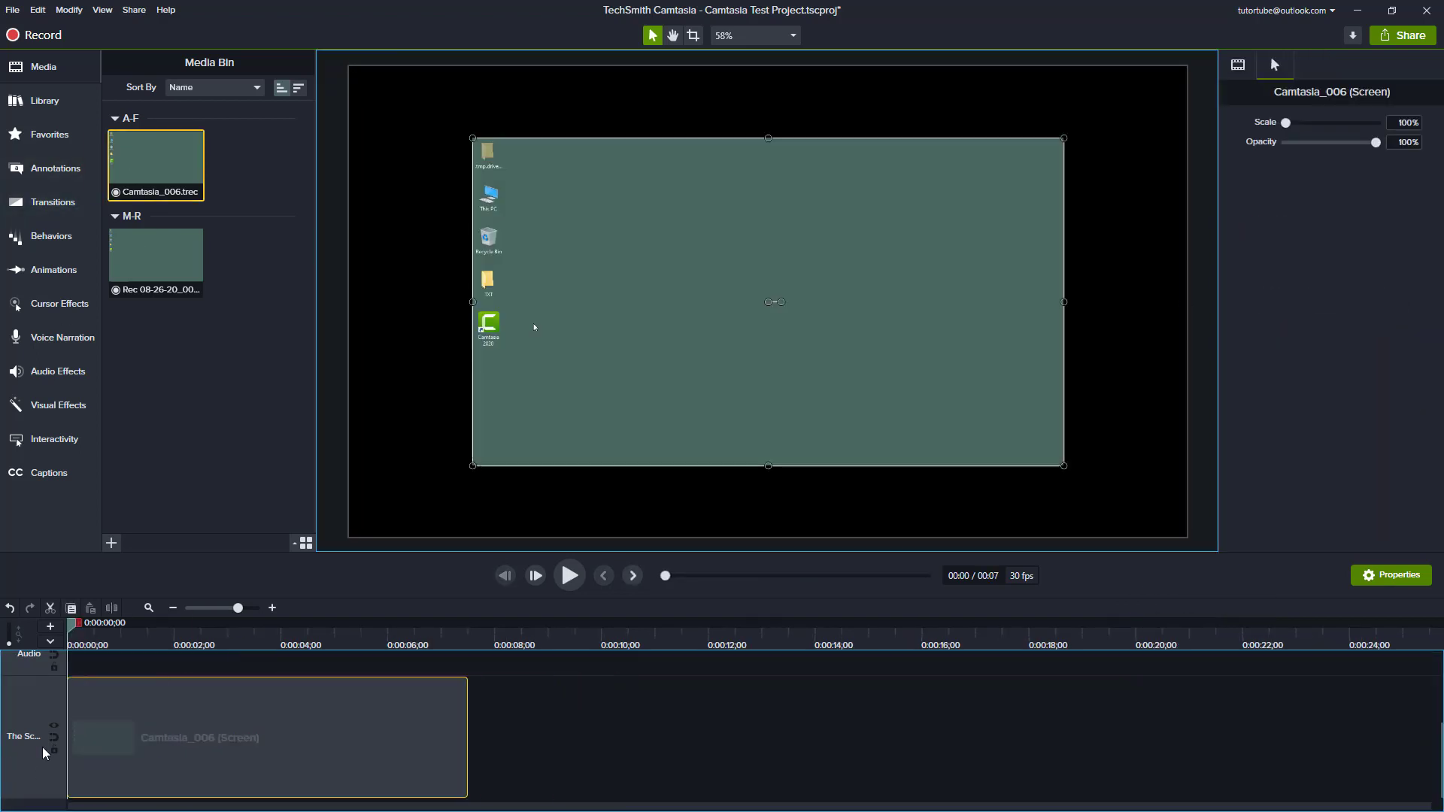
Set the project canvas size to 720p HD (1280x720) in Project Settings
{"action": "left_click_drag", "start_coordinate": [75, 624], "coordinate": [206, 638]}
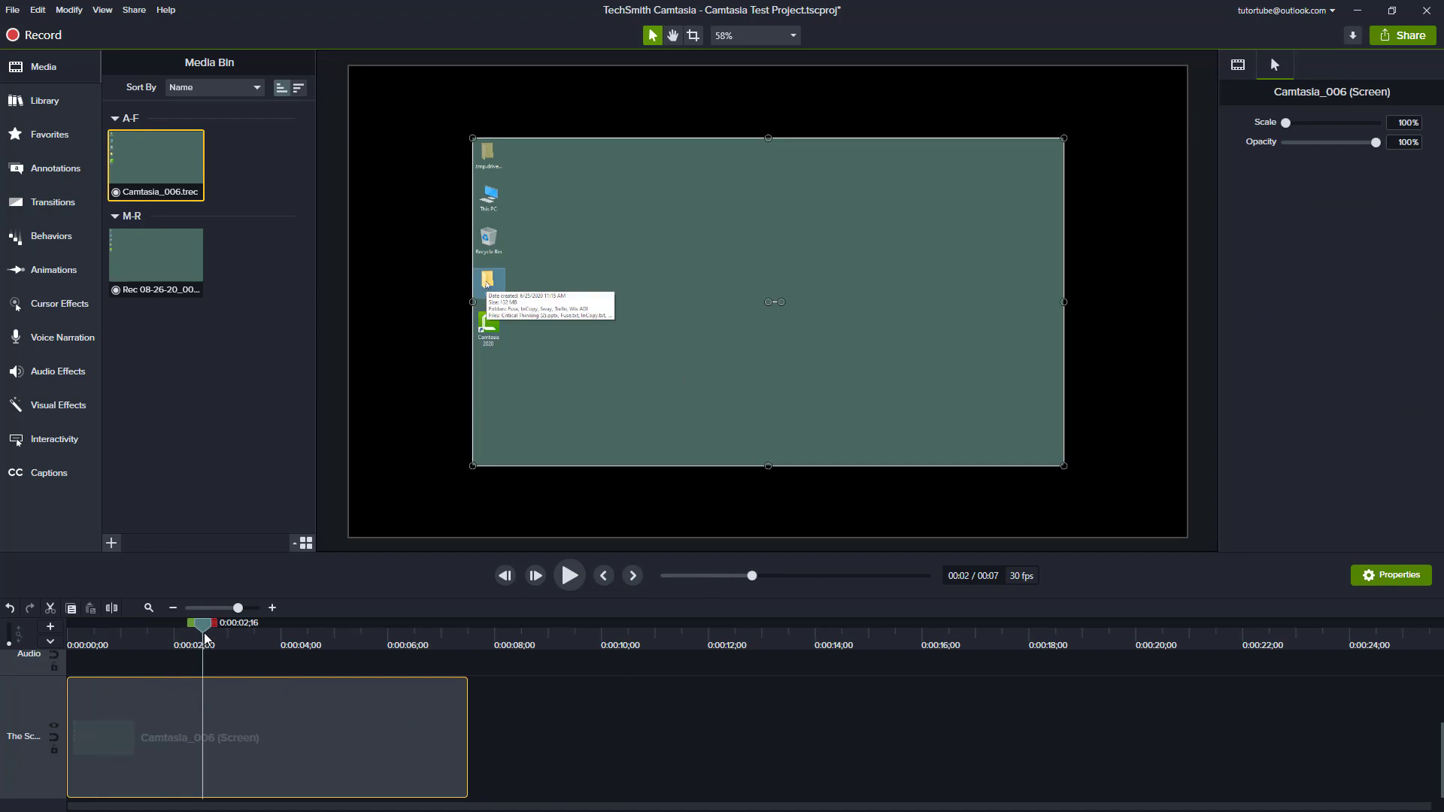
{"action": "left_click", "coordinate": [744, 38]}
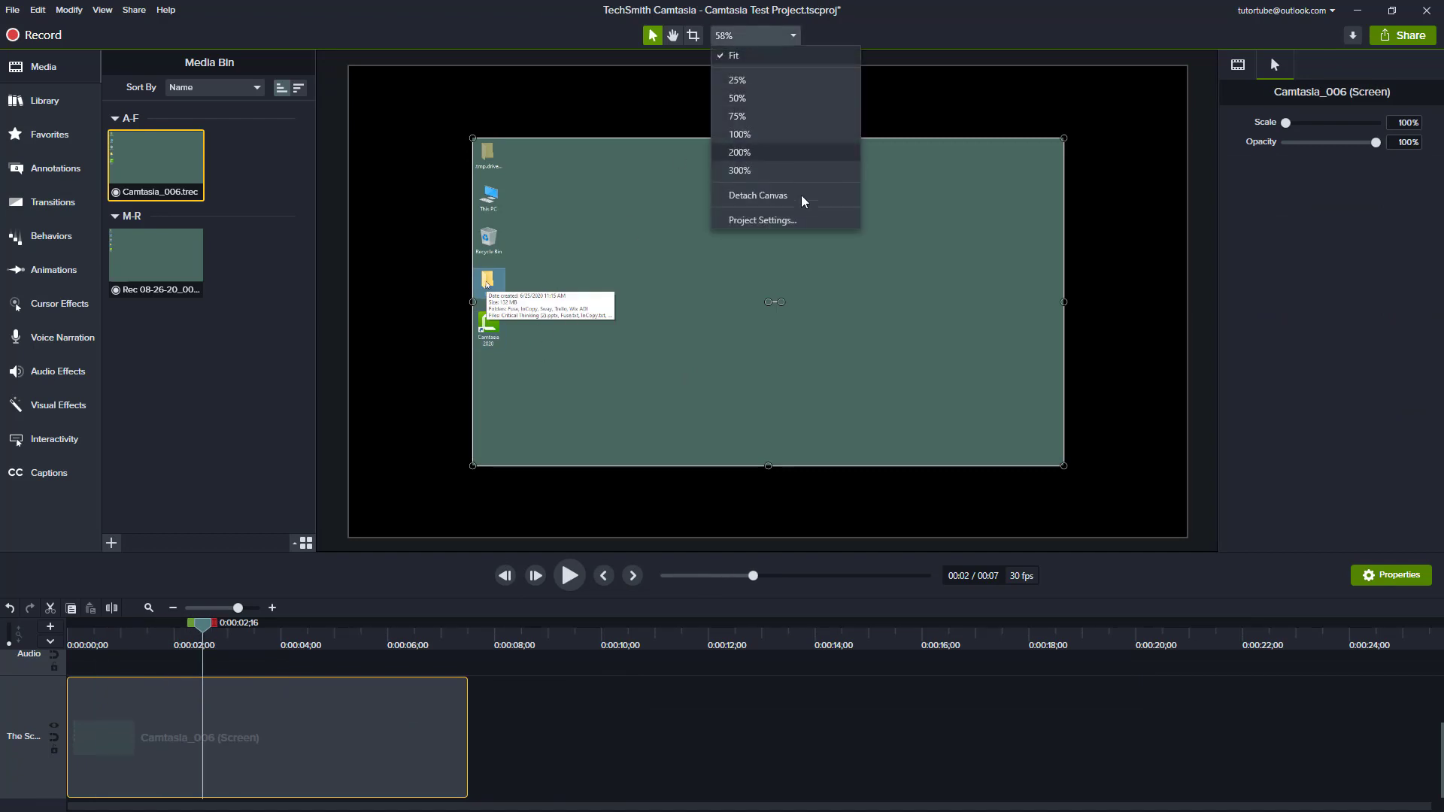
{"action": "left_click", "coordinate": [767, 220]}
{"action": "left_click", "coordinate": [770, 350]}
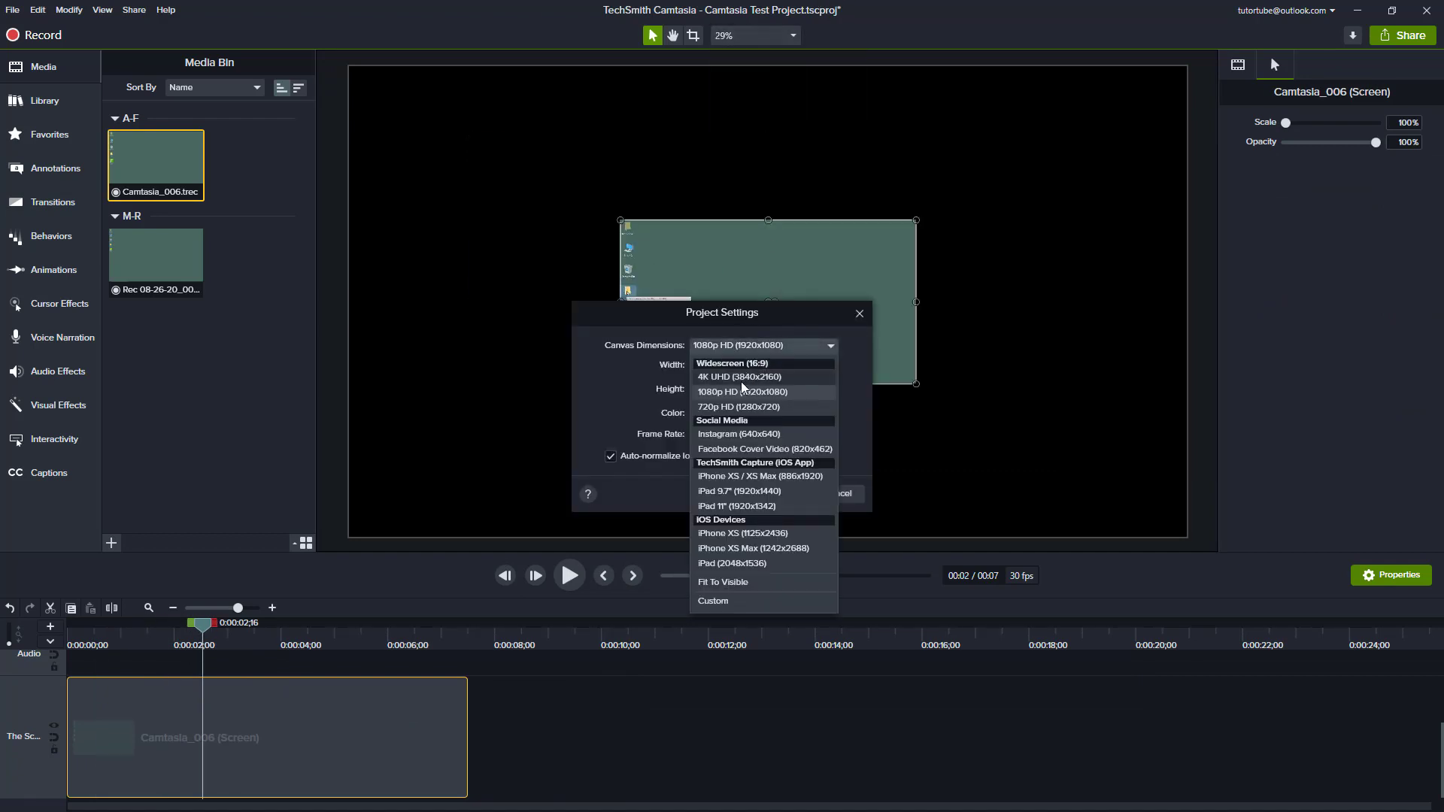
{"action": "left_click", "coordinate": [735, 413]}
{"action": "left_click", "coordinate": [770, 496]}
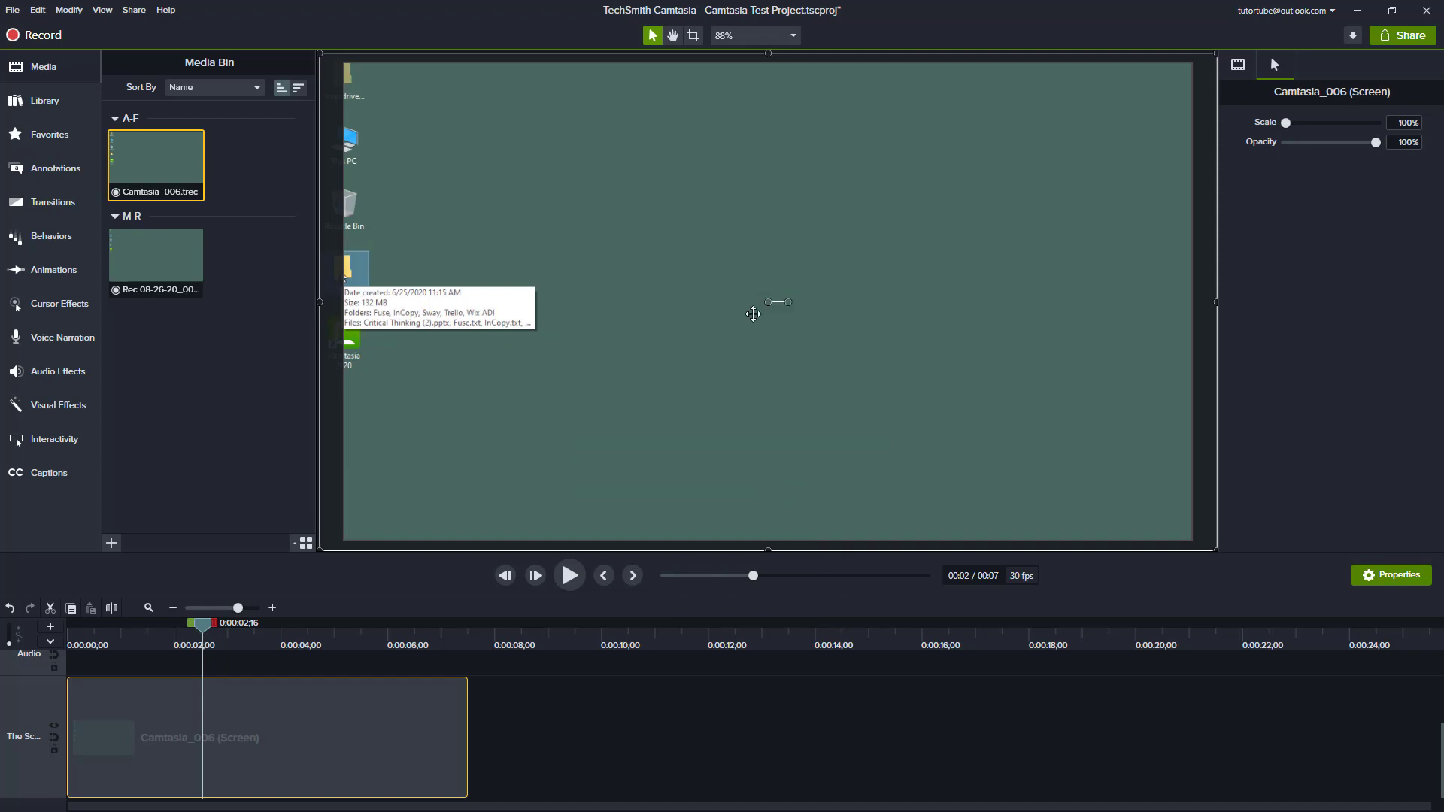
Scale the Camtasia_006 recording to fit the canvas and scrub through its start
{"action": "right_click", "coordinate": [702, 296]}
{"action": "left_click", "coordinate": [761, 452]}
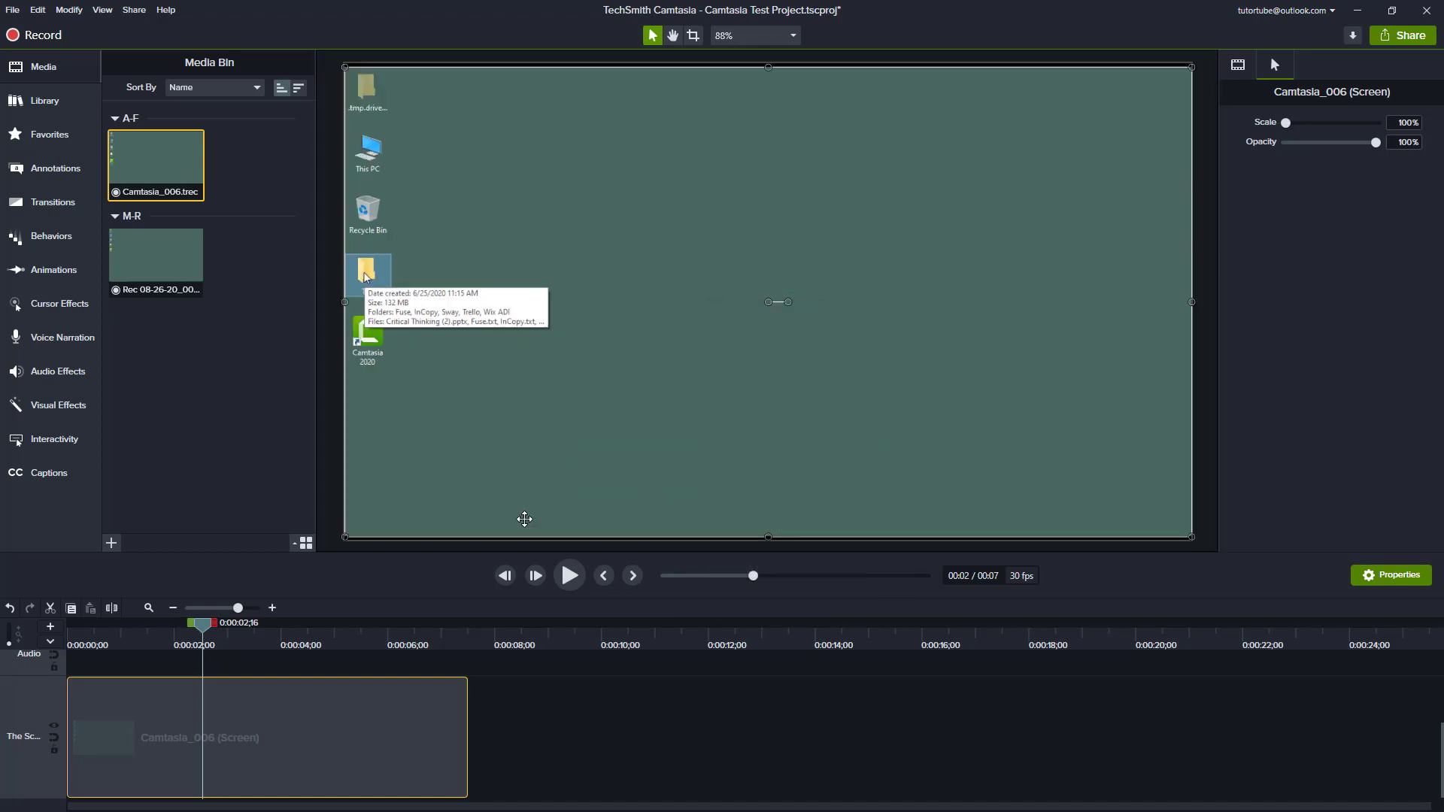
{"action": "left_click_drag", "start_coordinate": [88, 641], "coordinate": [159, 642]}
Add a yellow right-click Target and a green left-click Target to the clip, then preview
{"action": "left_click", "coordinate": [67, 305]}
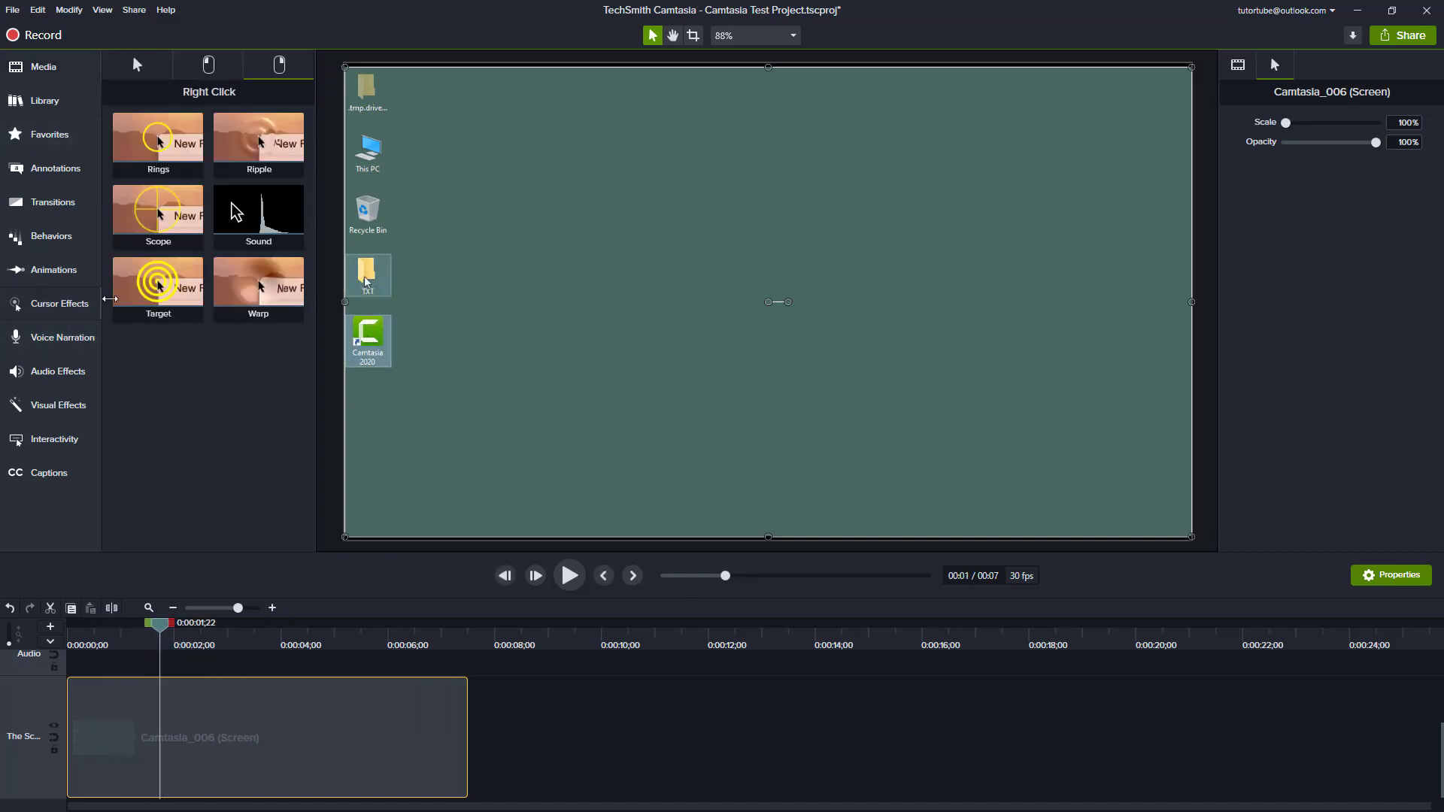
{"action": "left_click_drag", "start_coordinate": [259, 143], "coordinate": [371, 104]}
{"action": "left_click_drag", "start_coordinate": [164, 295], "coordinate": [274, 681]}
{"action": "left_click", "coordinate": [251, 322]}
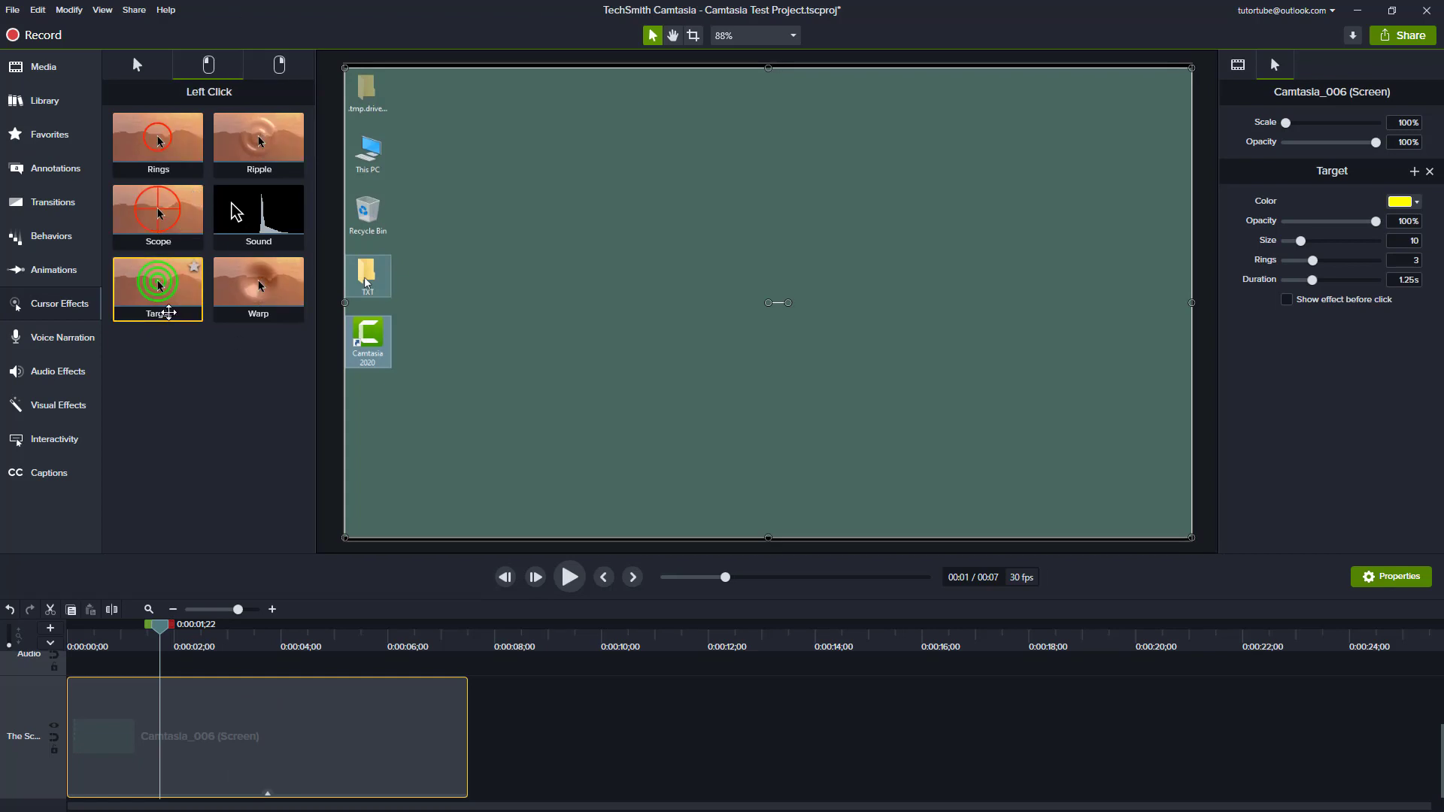
{"action": "left_click_drag", "start_coordinate": [168, 312], "coordinate": [259, 737]}
{"action": "mouse_move", "coordinate": [160, 632]}
{"action": "left_mouse_down"}
{"action": "mouse_move", "coordinate": [69, 636]}
{"action": "mouse_move", "coordinate": [167, 648]}
{"action": "left_mouse_up"}
{"action": "key", "text": "space"}
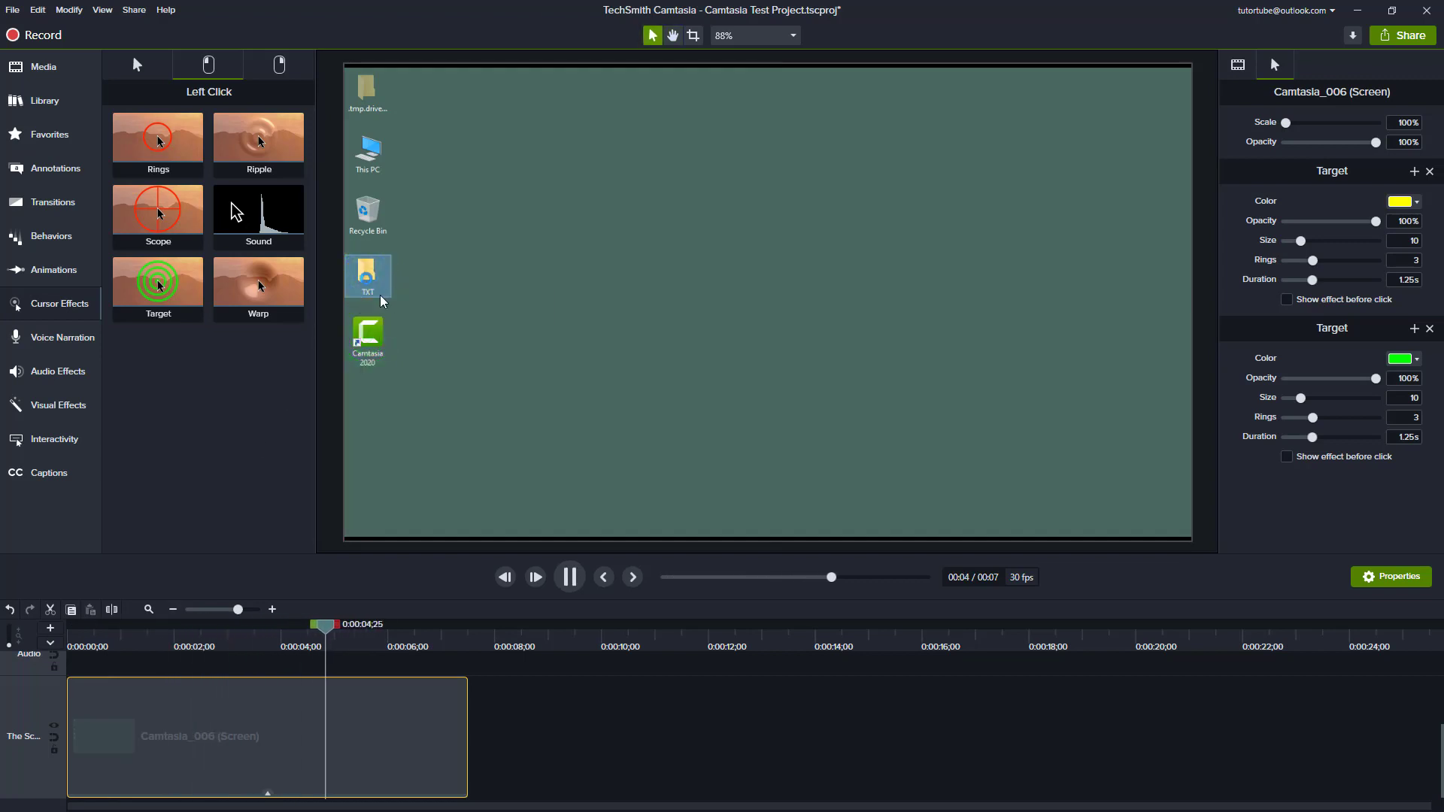
{"action": "key", "text": "space"}
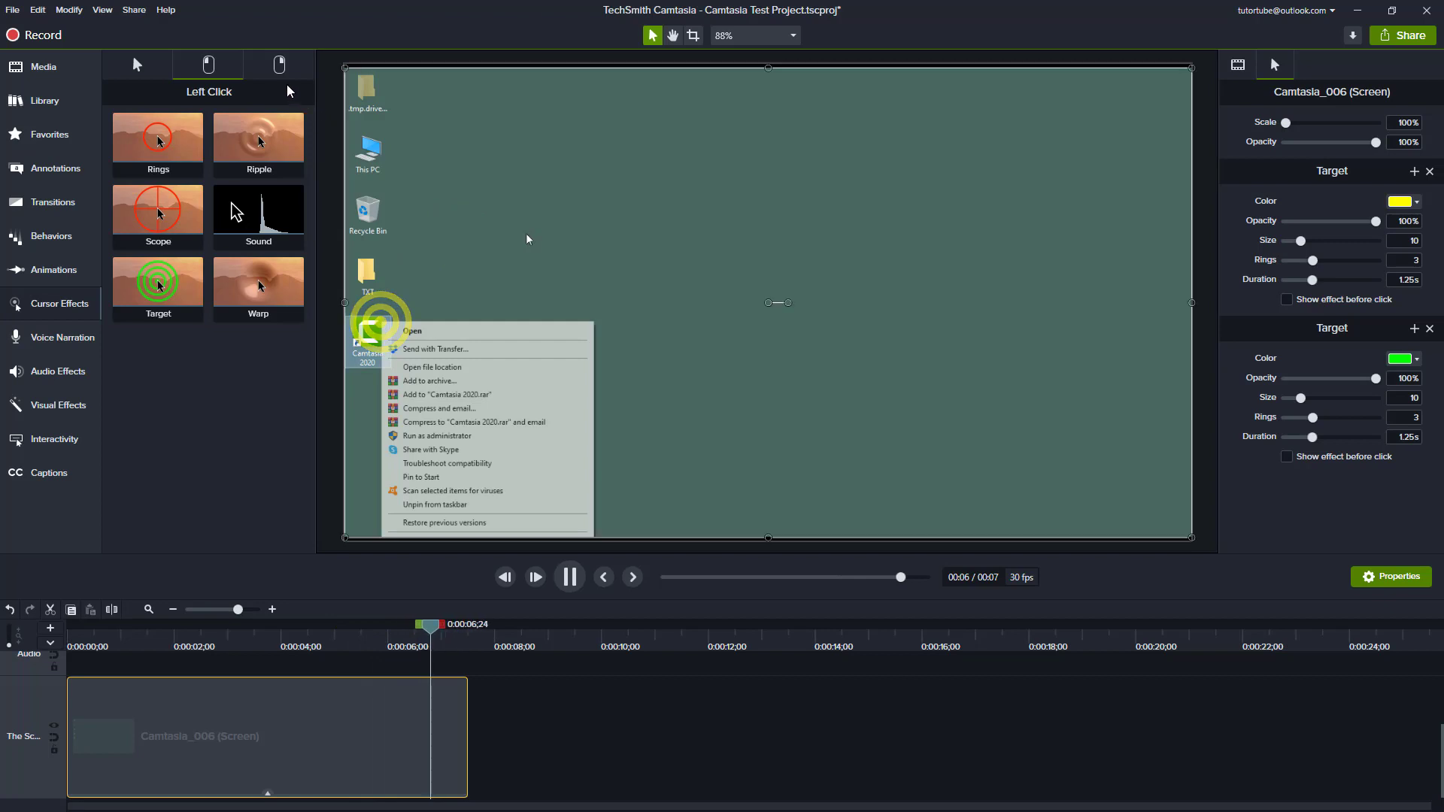
Add a right-click Warp effect (size 75, intensity 0.50) and preview it from 4 seconds
{"action": "left_click", "coordinate": [279, 66]}
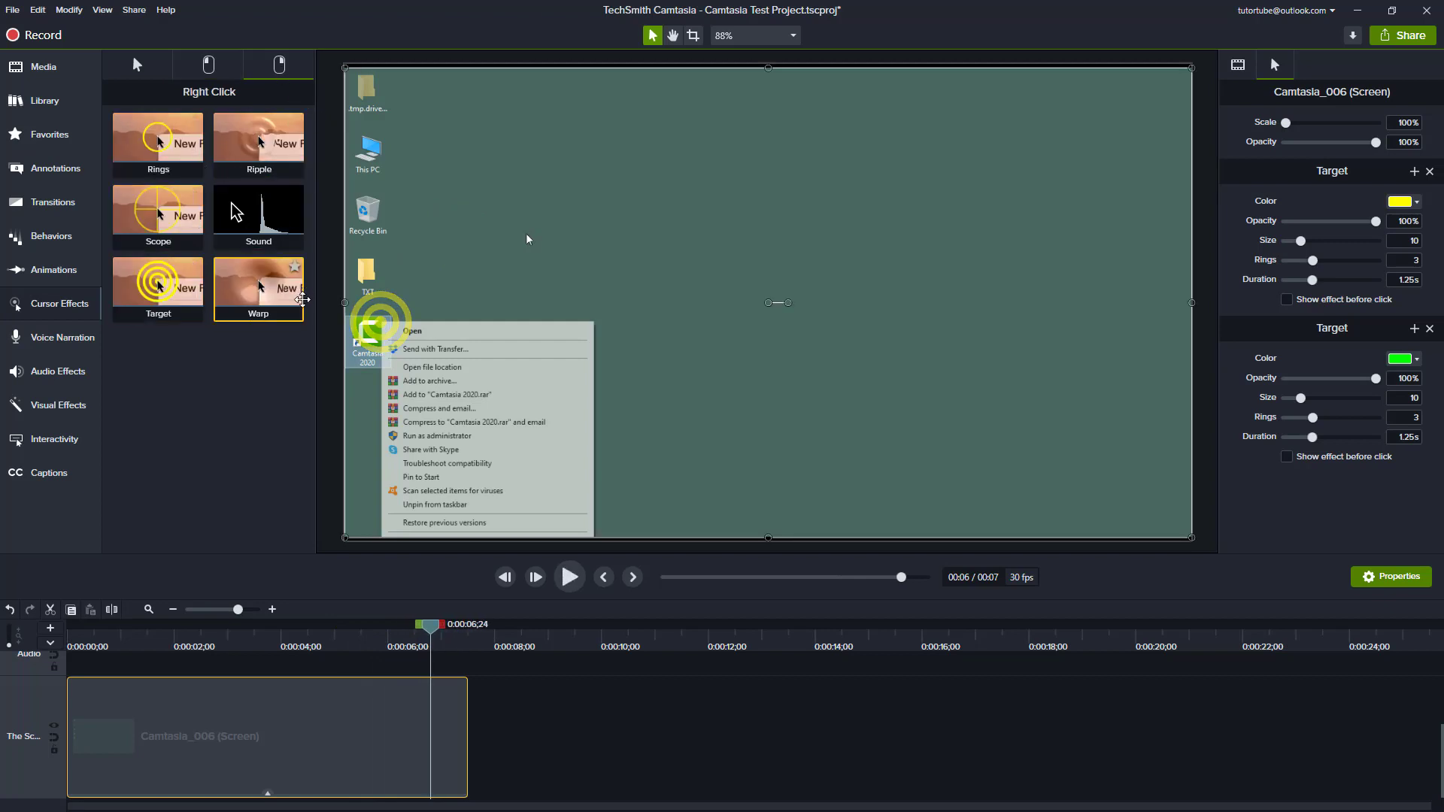
{"action": "left_click_drag", "start_coordinate": [302, 299], "coordinate": [291, 748]}
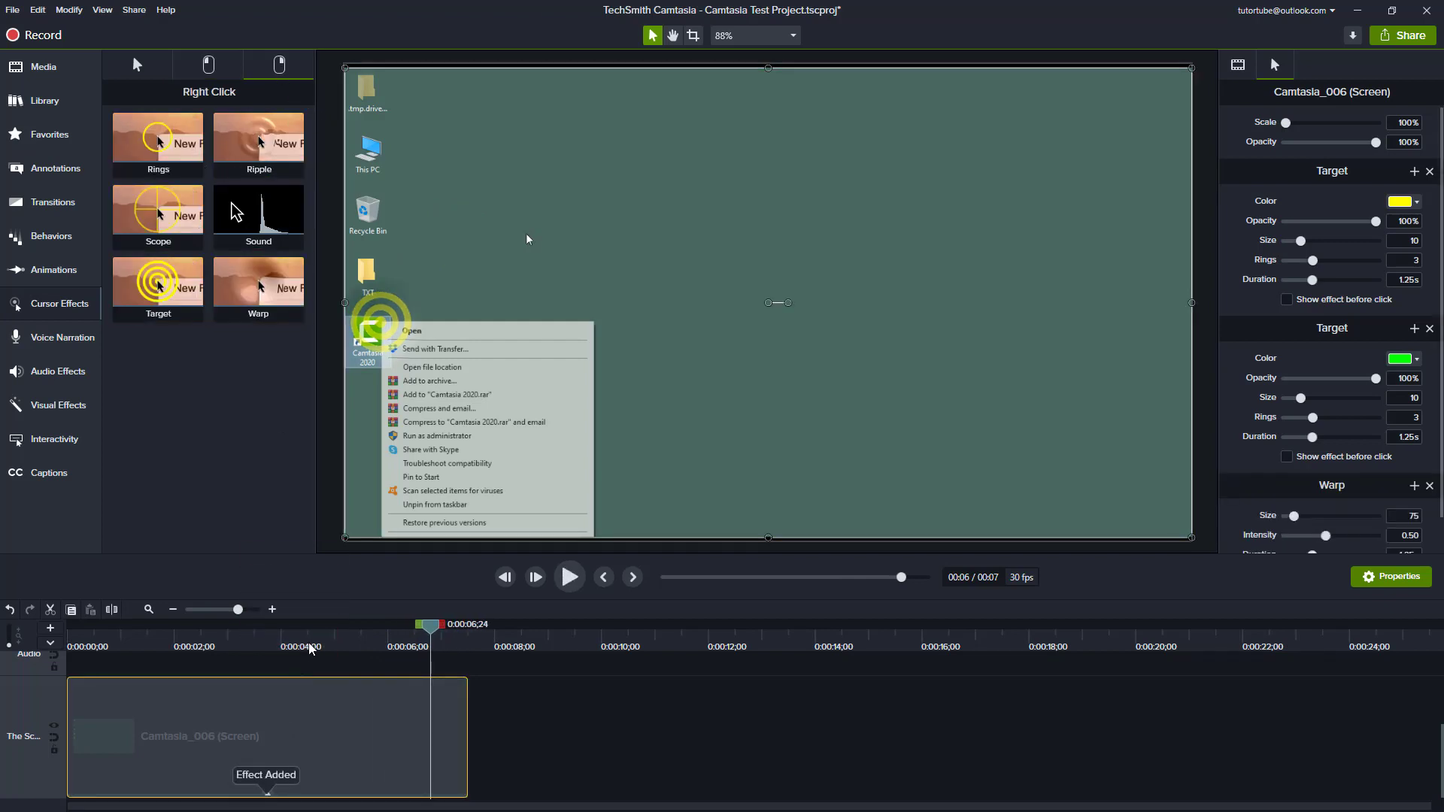
{"action": "left_click", "coordinate": [281, 648]}
{"action": "key", "text": "space"}
{"action": "key", "text": "space"}
{"action": "left_click", "coordinate": [268, 794]}
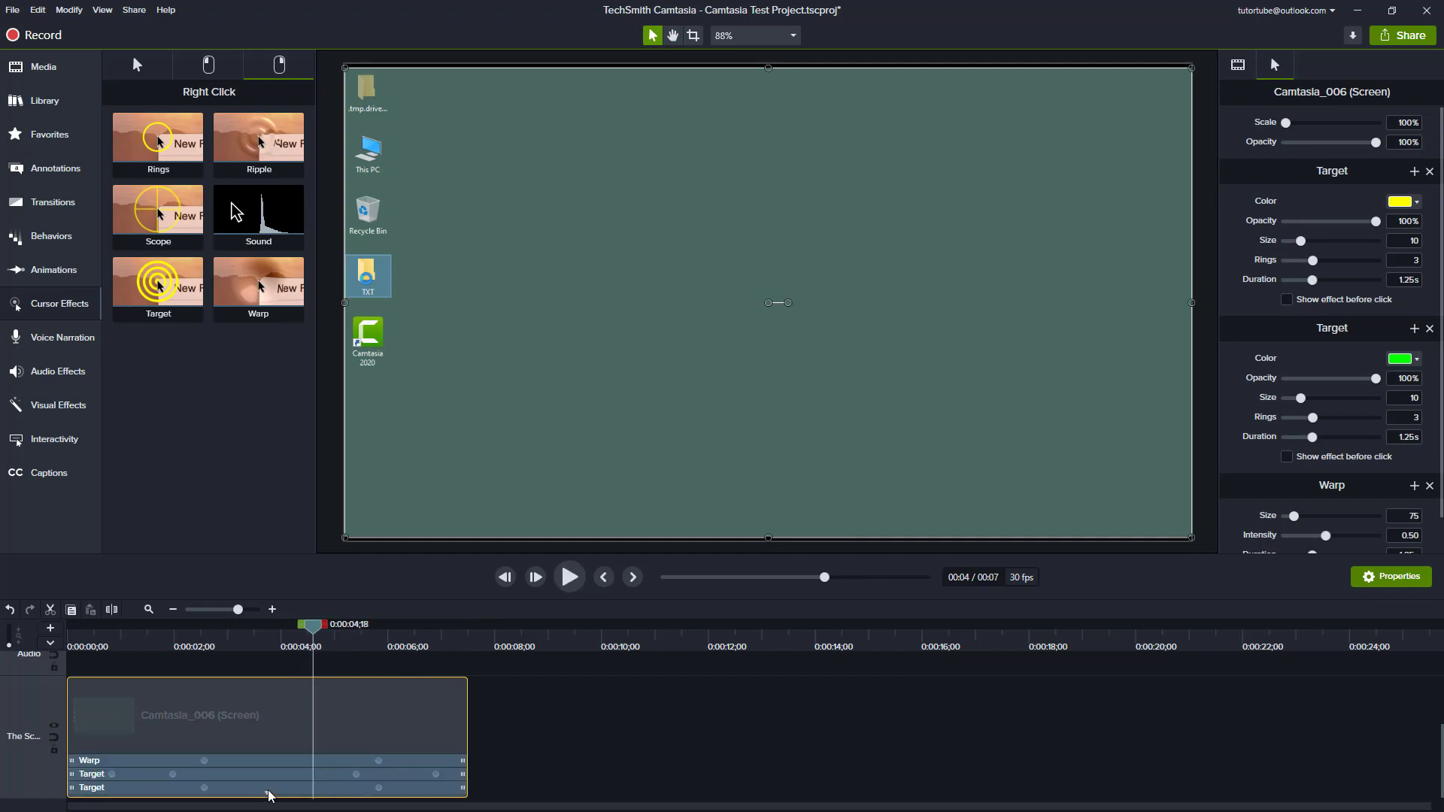
Delete both Target effects from the clip's effect tray
{"action": "left_click", "coordinate": [70, 773]}
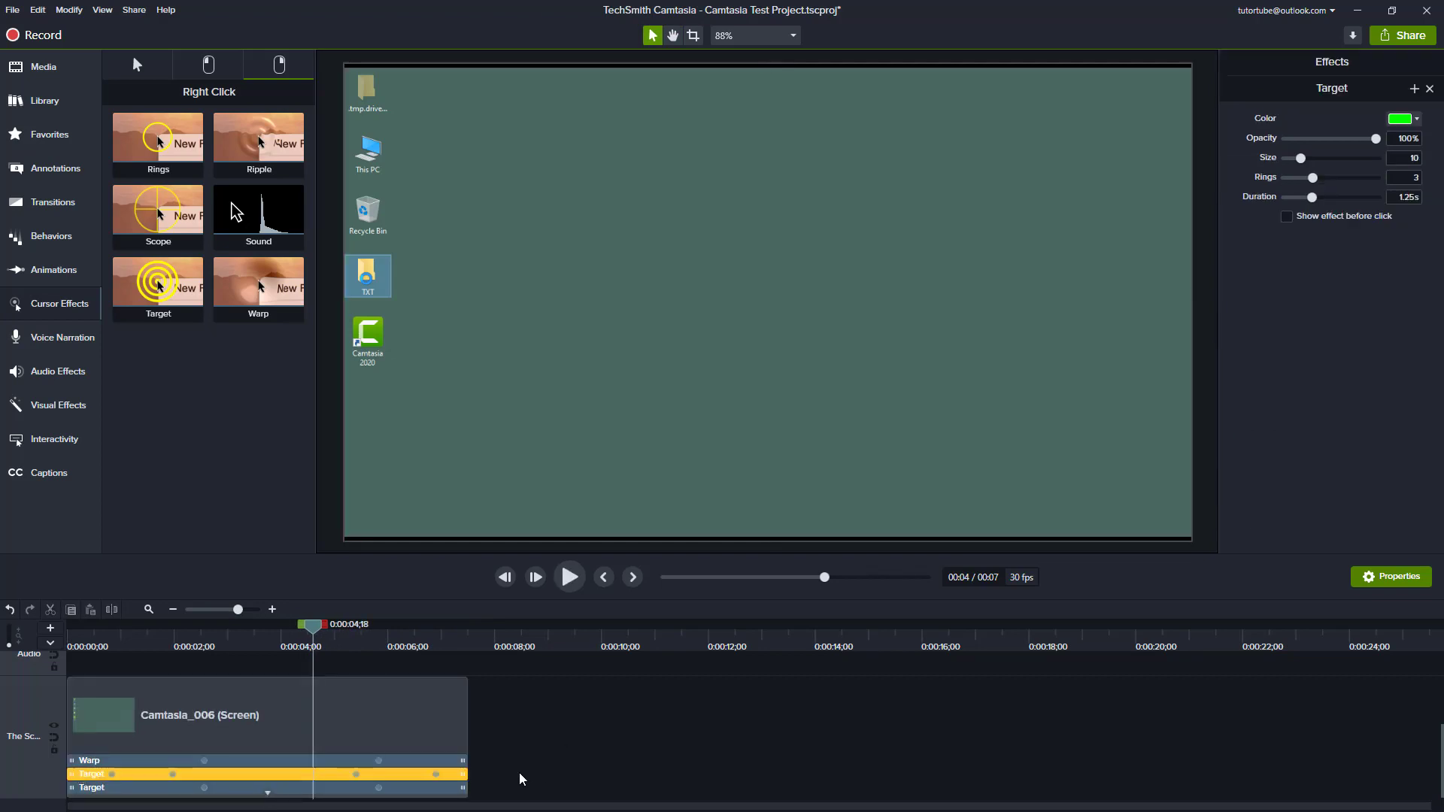
{"action": "key", "text": "Delete"}
{"action": "left_click", "coordinate": [294, 790]}
{"action": "key", "text": "Delete"}
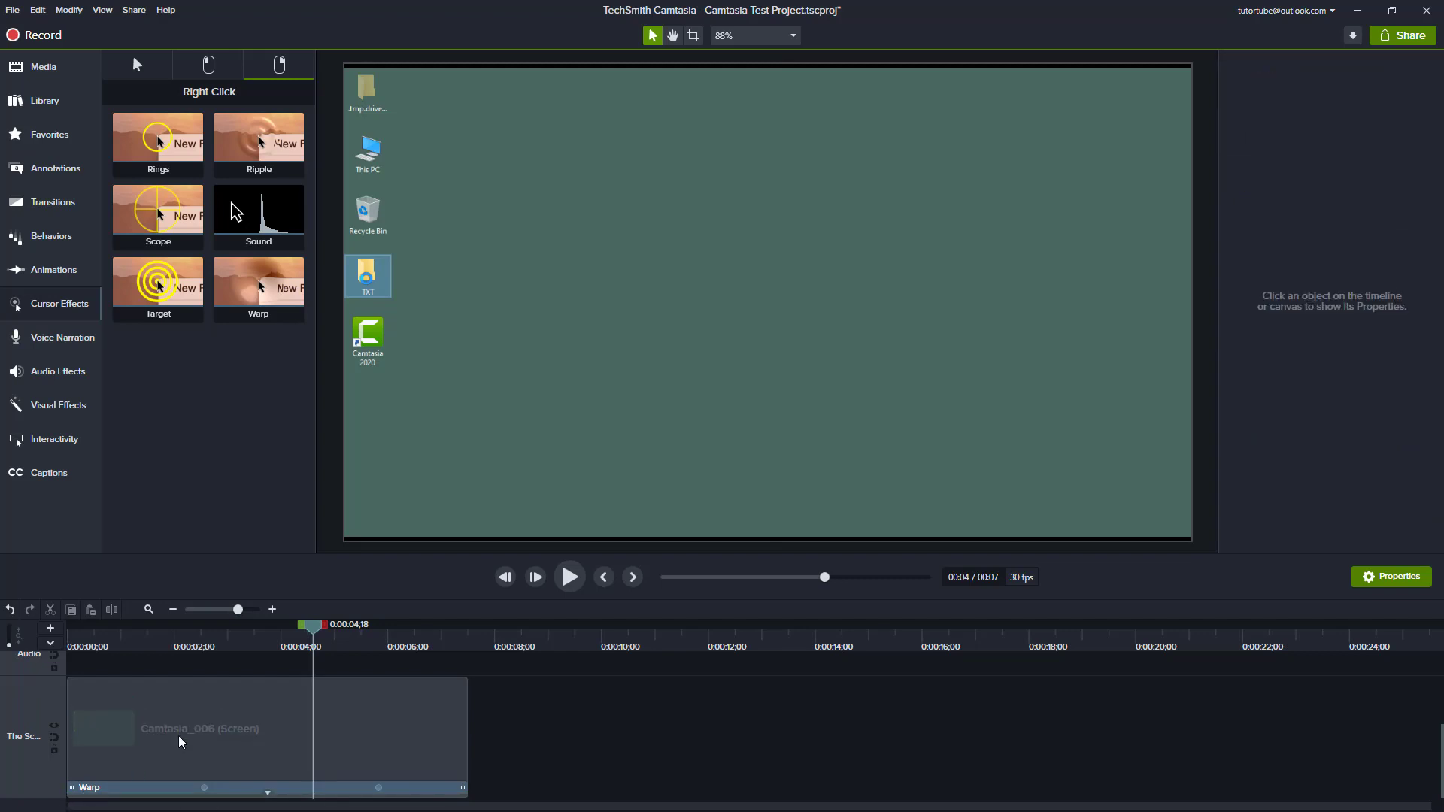
Add a red Rings left-click effect (size 50) and preview it from about 3 seconds
{"action": "left_click", "coordinate": [229, 648]}
{"action": "left_click", "coordinate": [209, 64]}
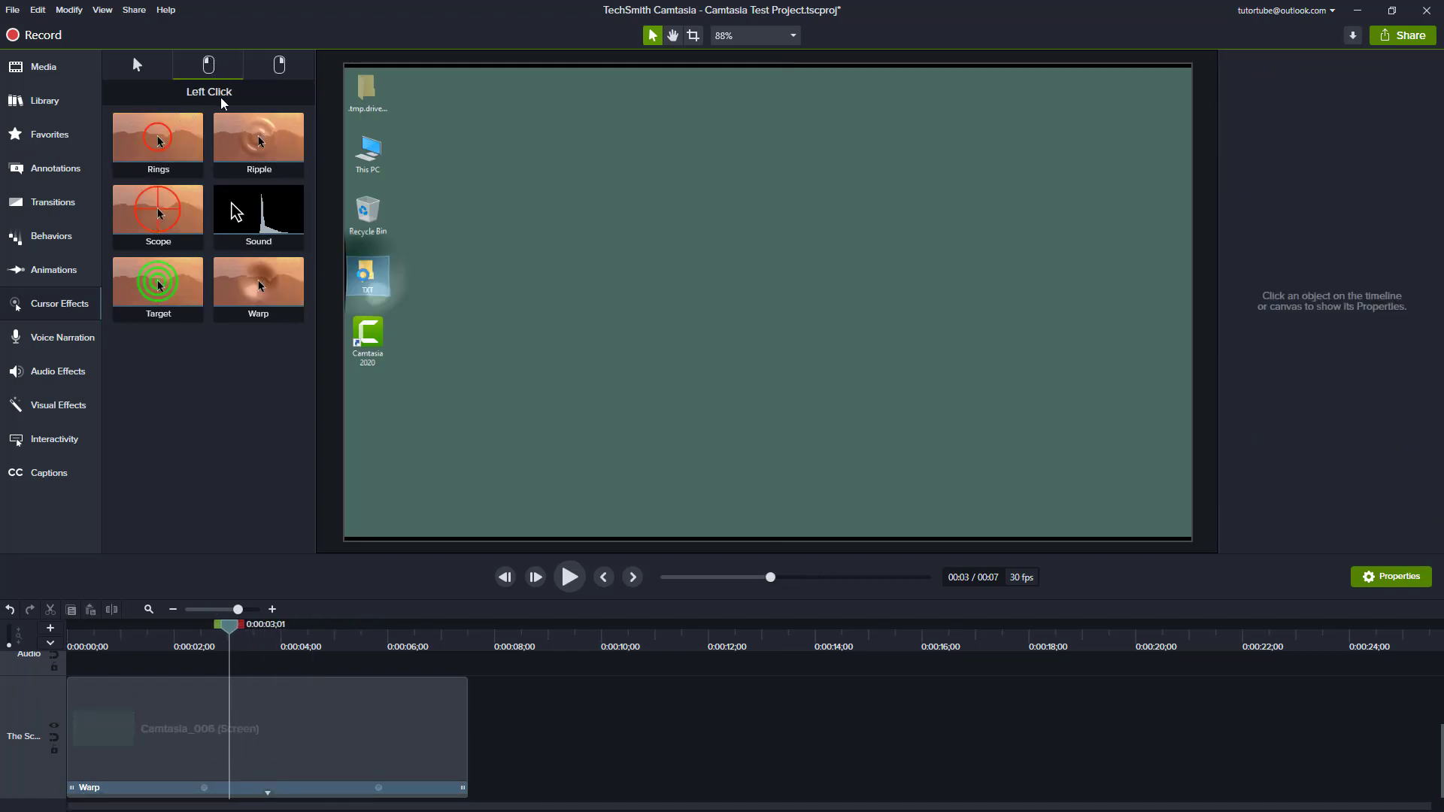
{"action": "left_click_drag", "start_coordinate": [175, 139], "coordinate": [258, 745]}
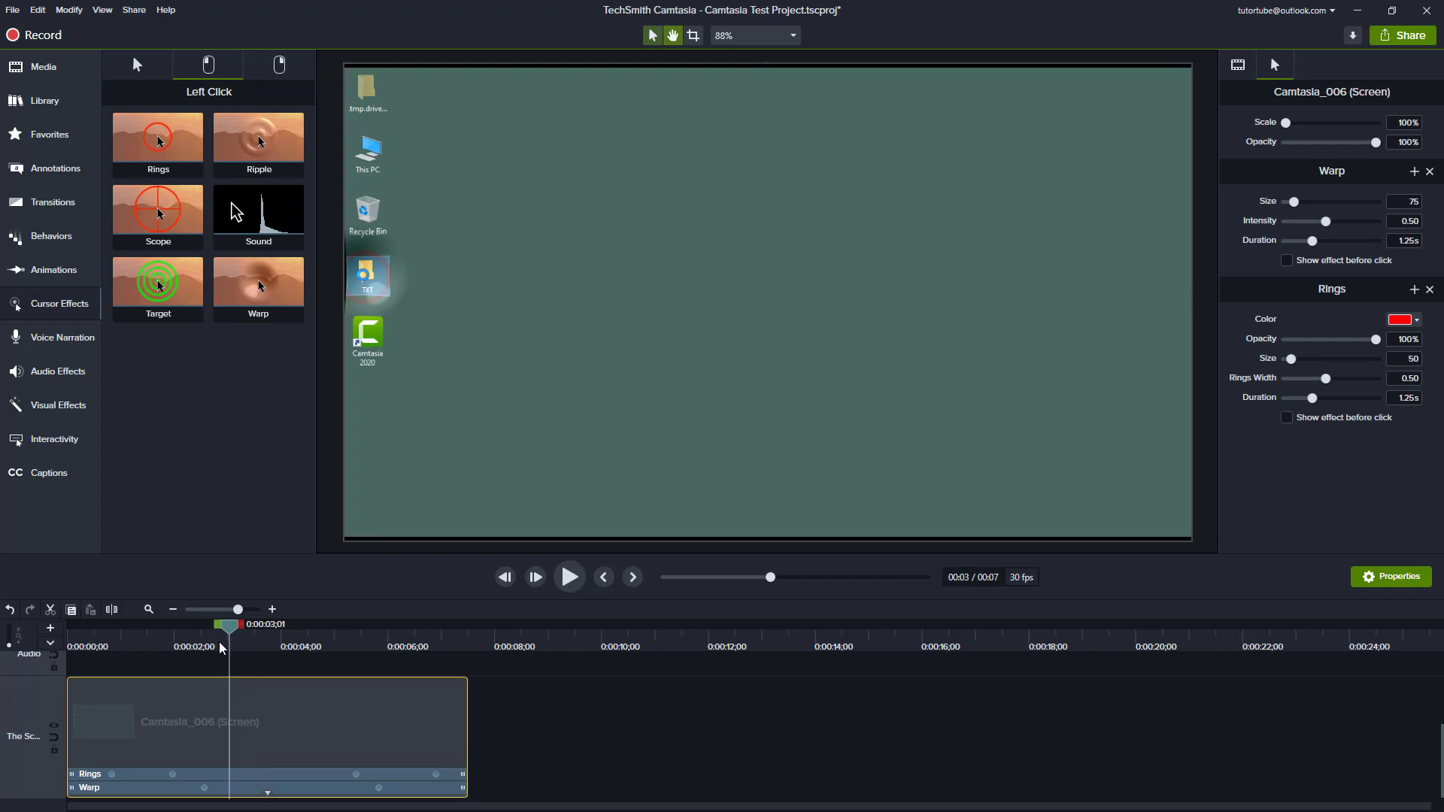
{"action": "key", "text": "space"}
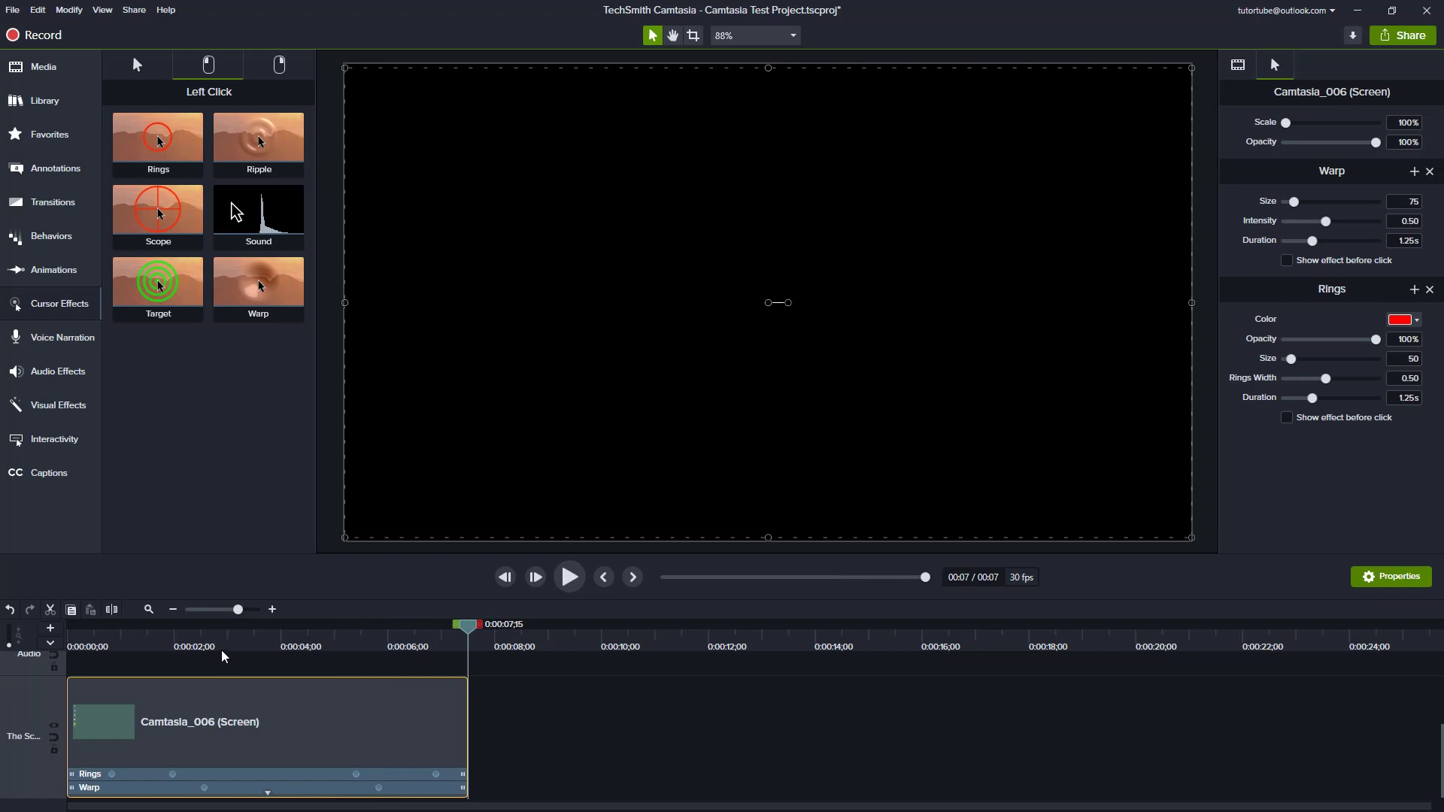
{"action": "left_click", "coordinate": [188, 647]}
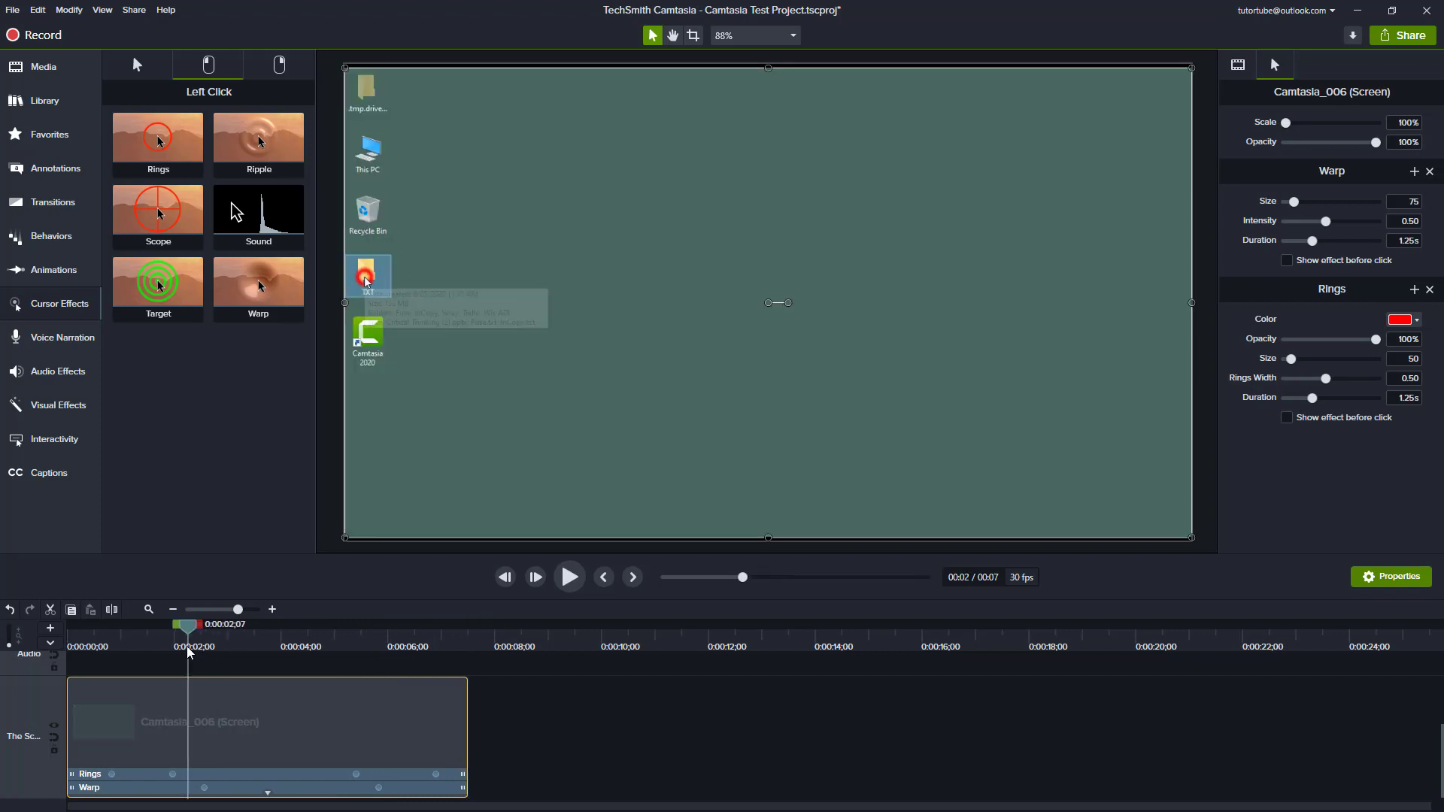